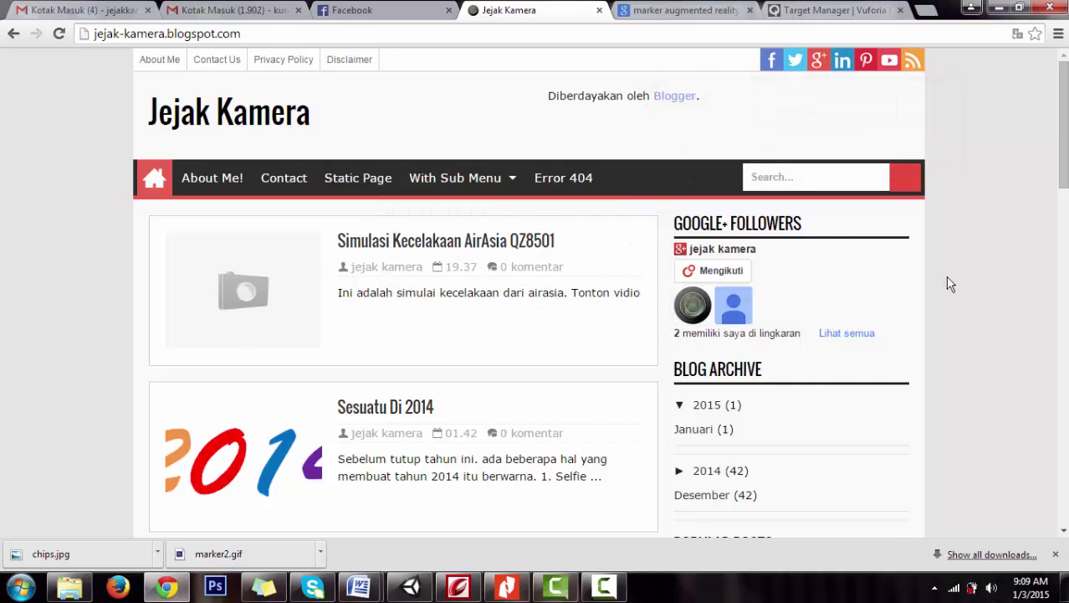
Preview the wood chips image in the Google image results for marker augmented reality vuforia
click(826, 9)
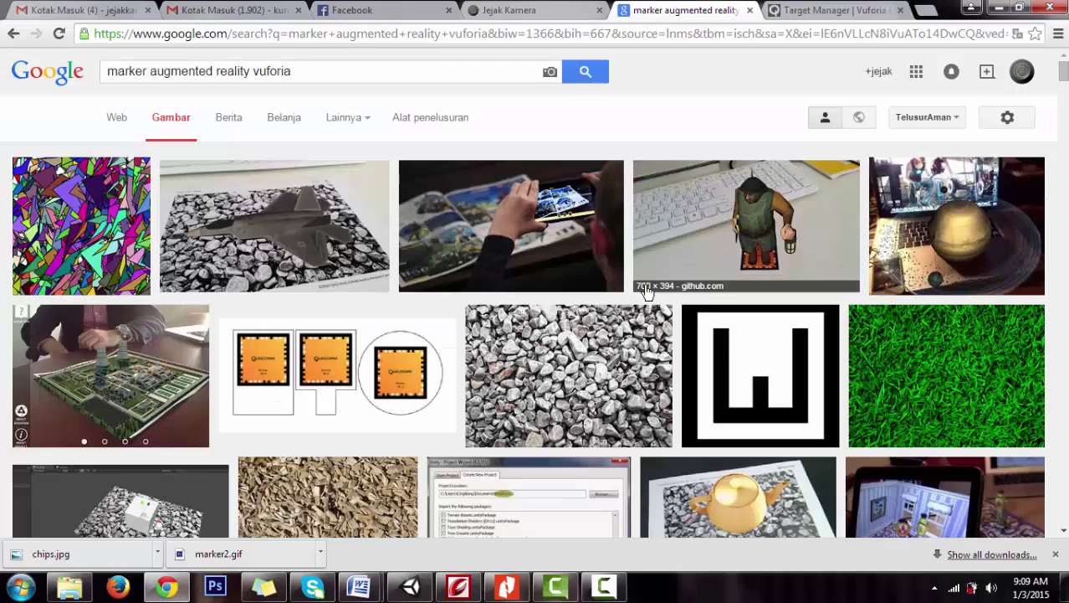
click(652, 6)
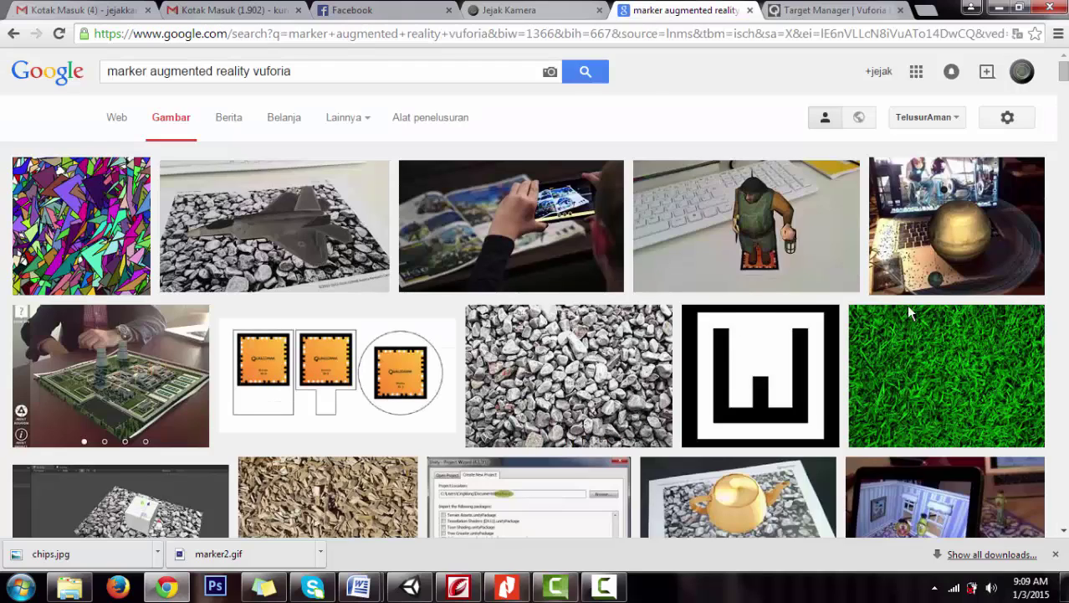
scroll(907, 304, down, 2)
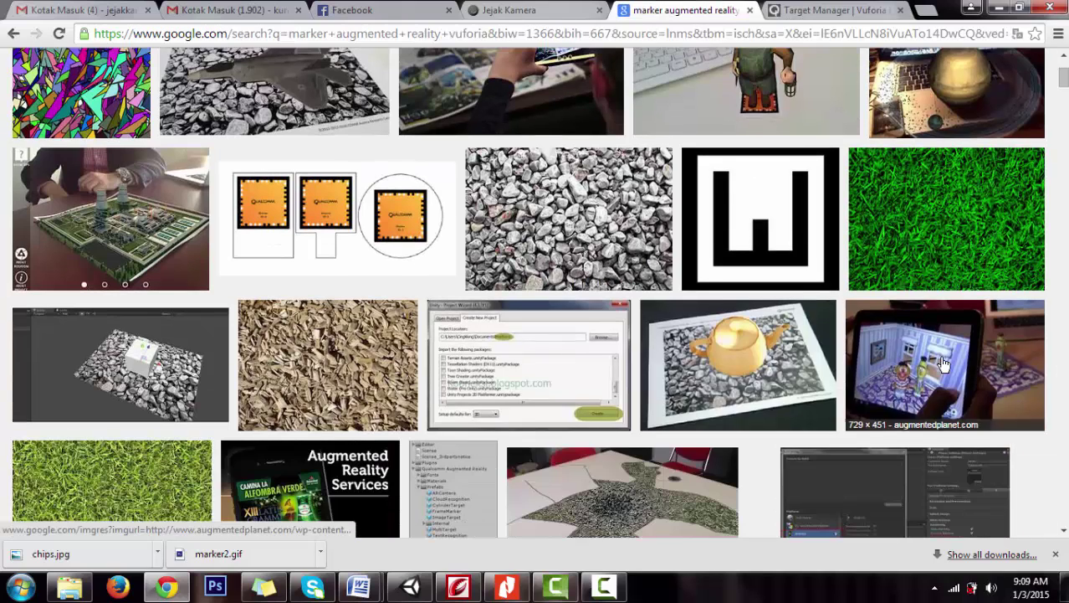
click(278, 361)
right_click(461, 302)
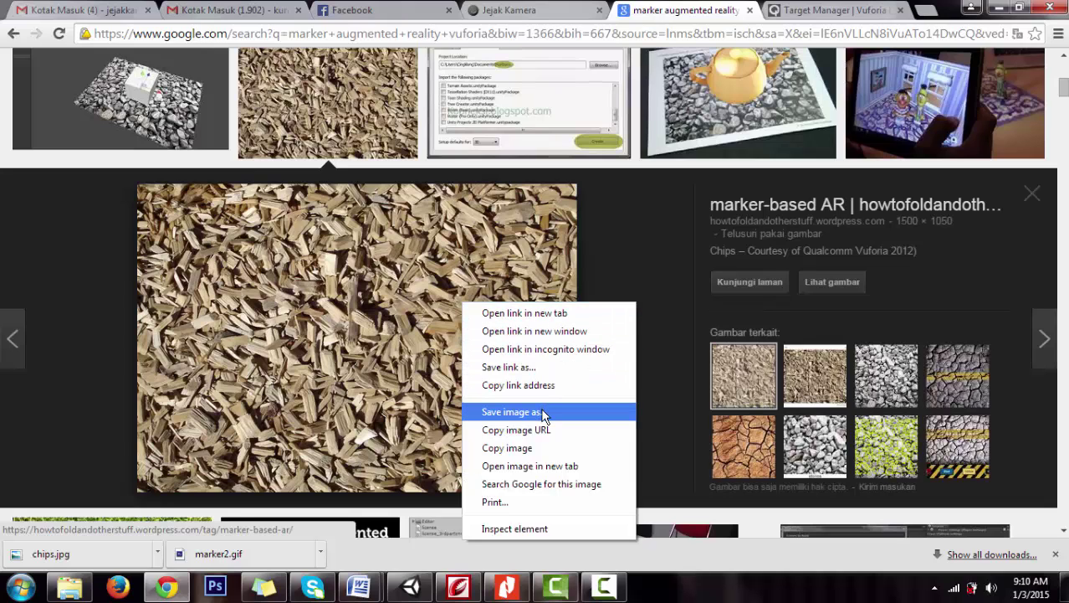
Browse the related marker images and select the cracked tarmac image with the double yellow line
click(969, 378)
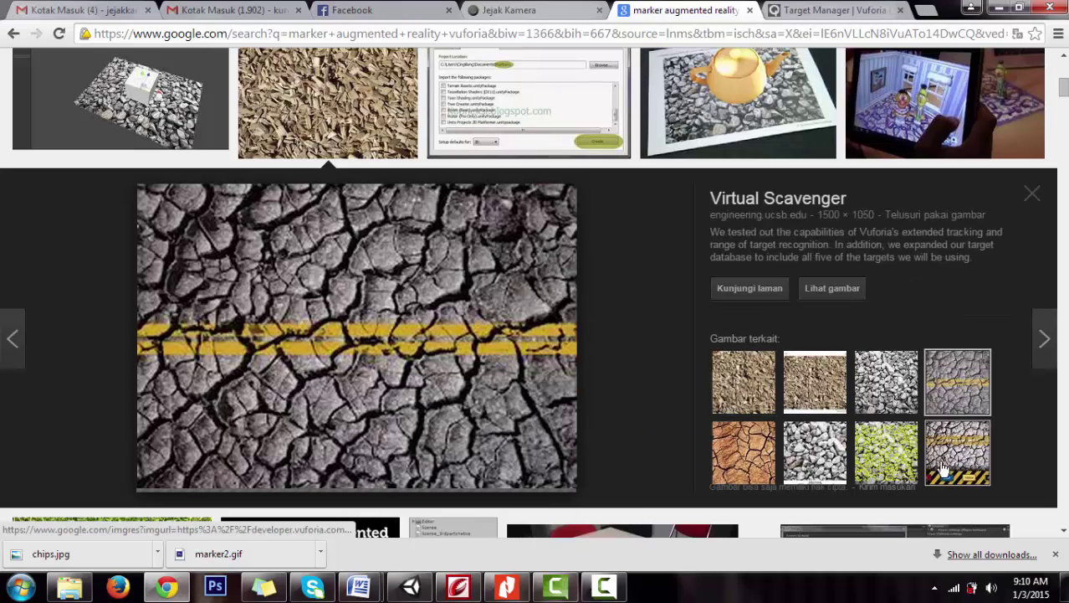
click(895, 452)
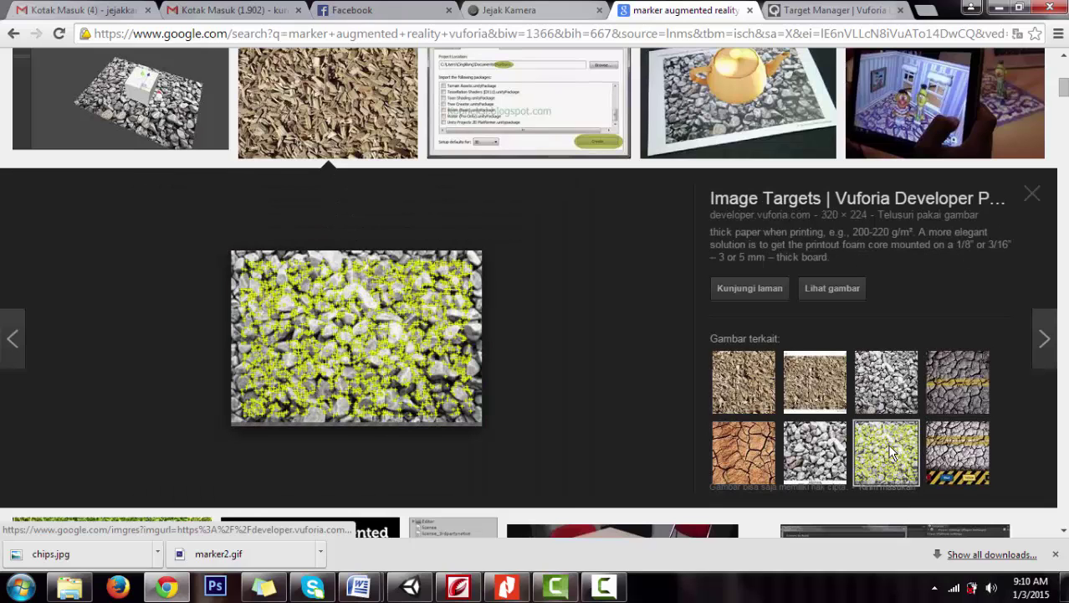
click(886, 381)
click(744, 451)
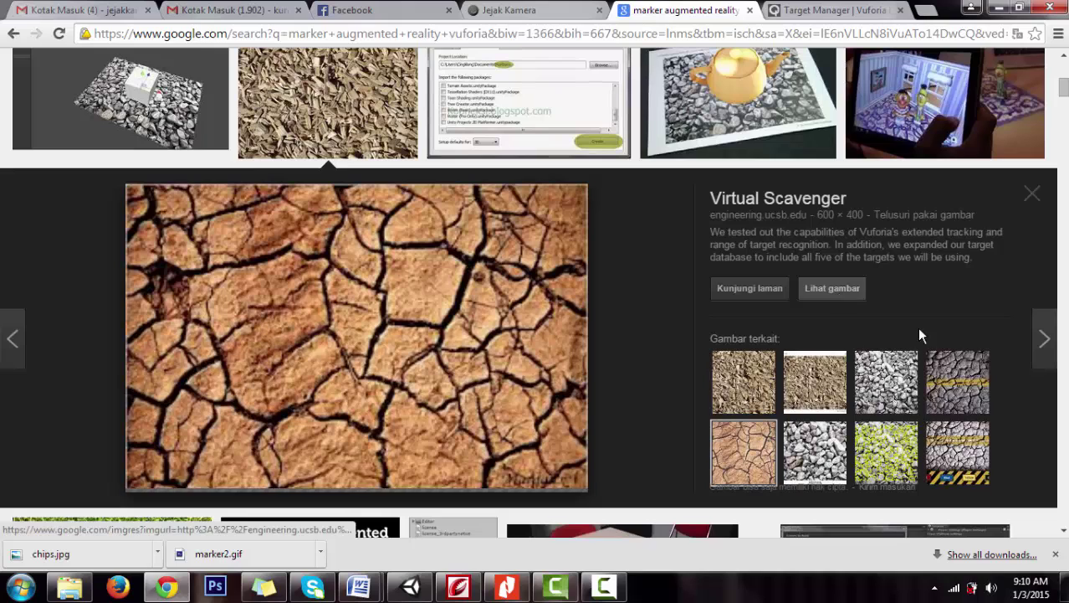
click(960, 395)
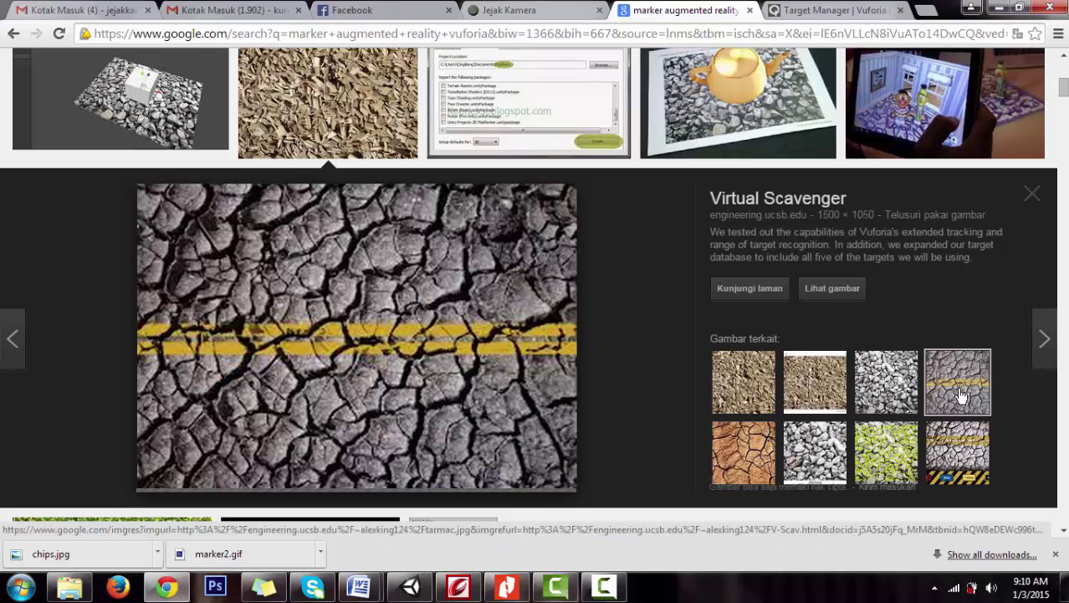
View the tarmac image at full size and save it as tarmac.jpg in the Pictures library
click(842, 294)
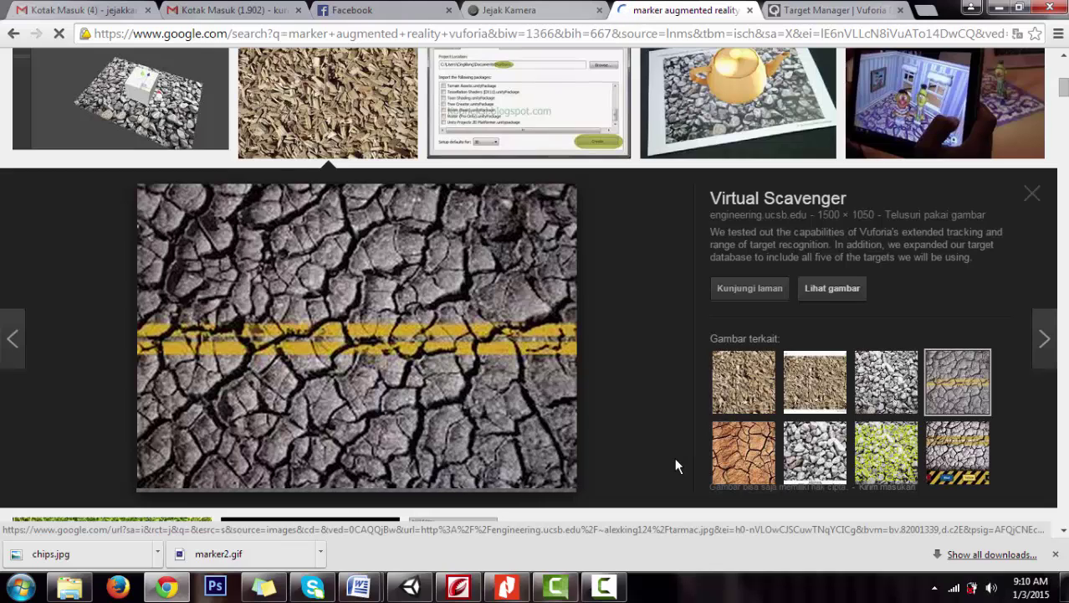
click(835, 298)
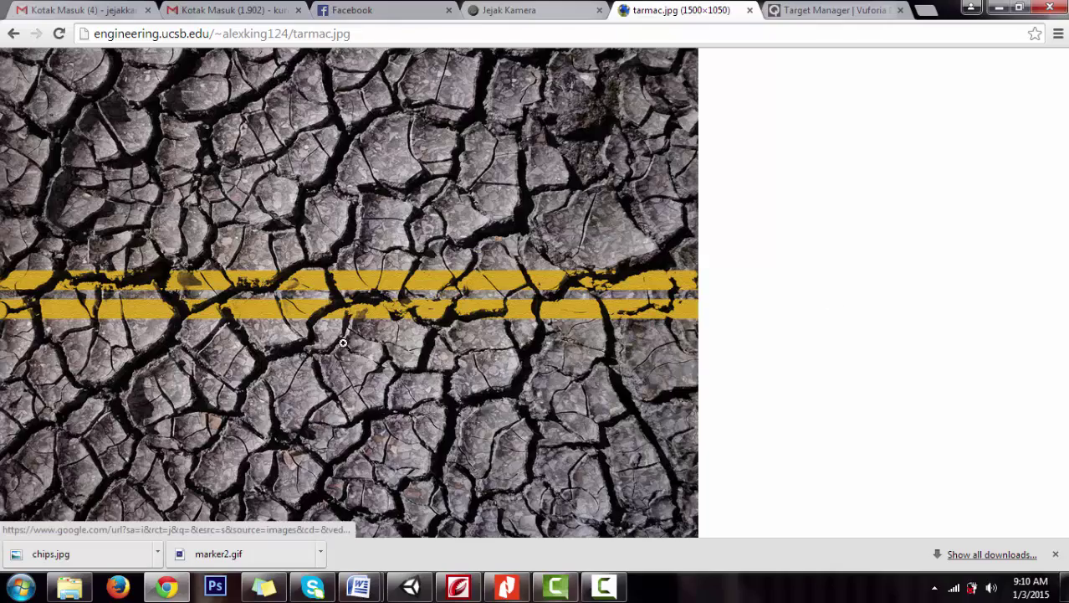
right_click(305, 286)
click(332, 300)
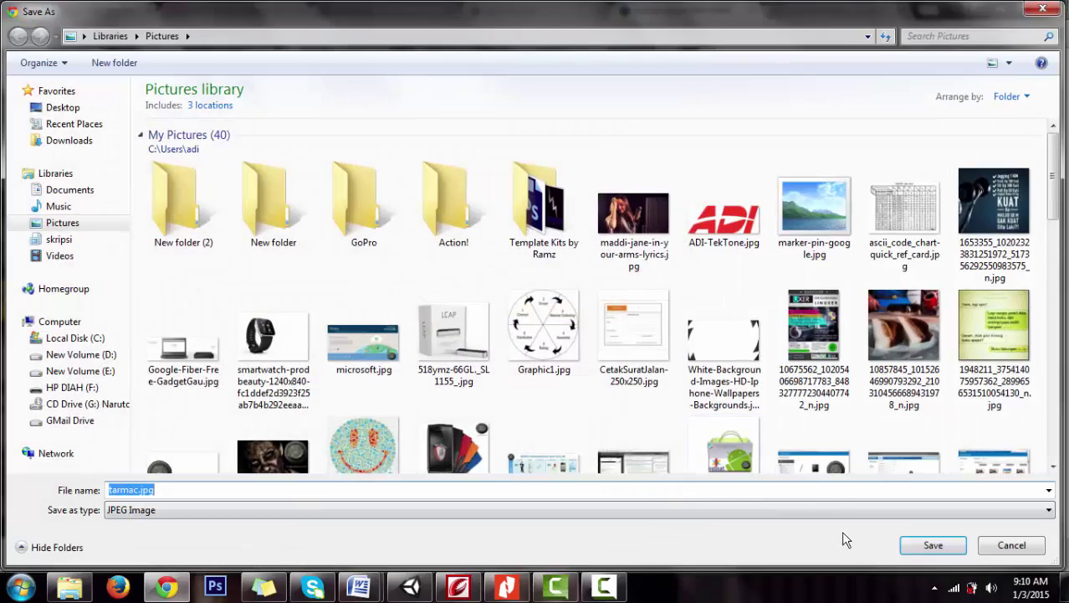
key(Return)
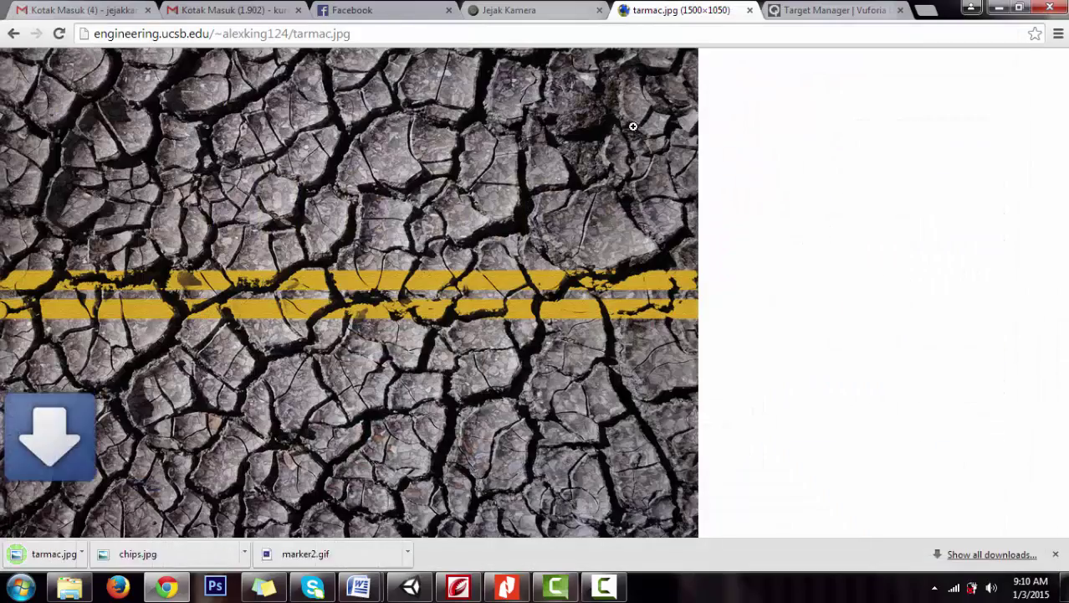
Open the existing device database in the Vuforia Target Manager and look over its targets
click(775, 9)
scroll(619, 418, down, 3)
scroll(834, 312, up, 1)
scroll(784, 368, up, 2)
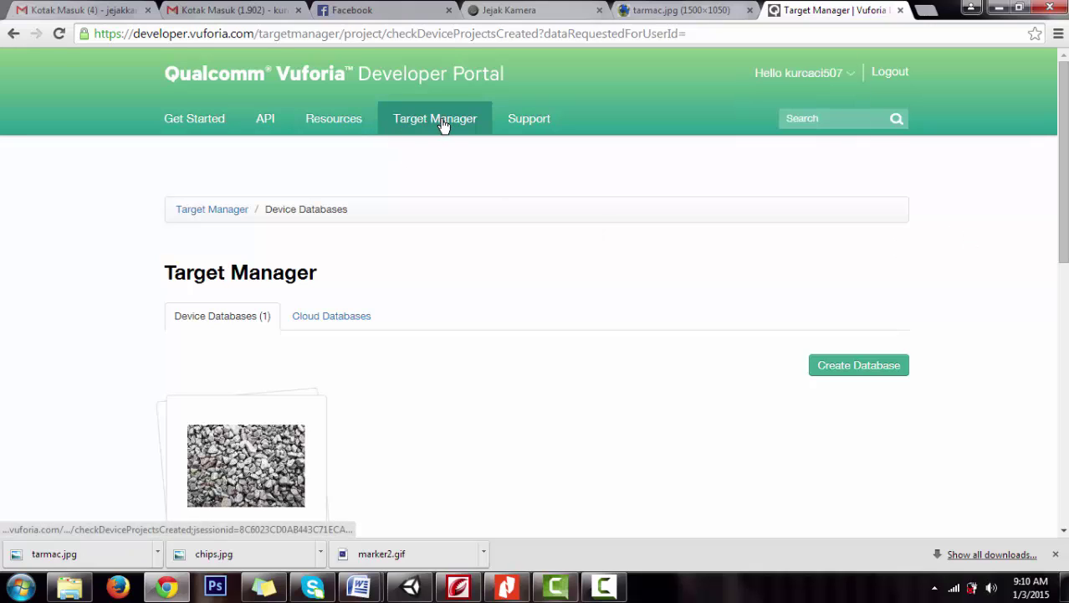
click(326, 466)
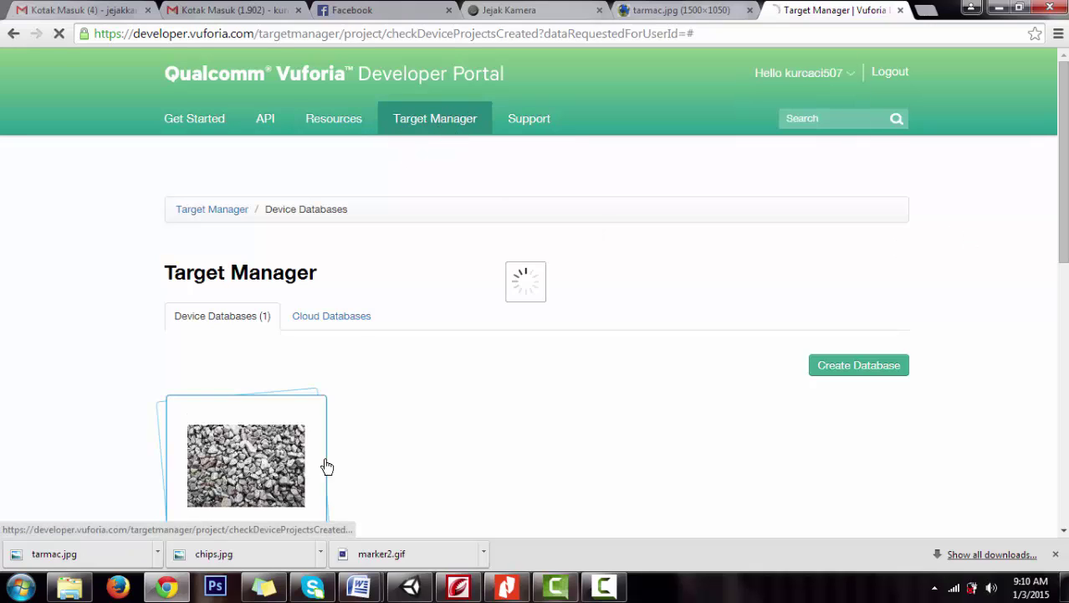
scroll(976, 370, down, 3)
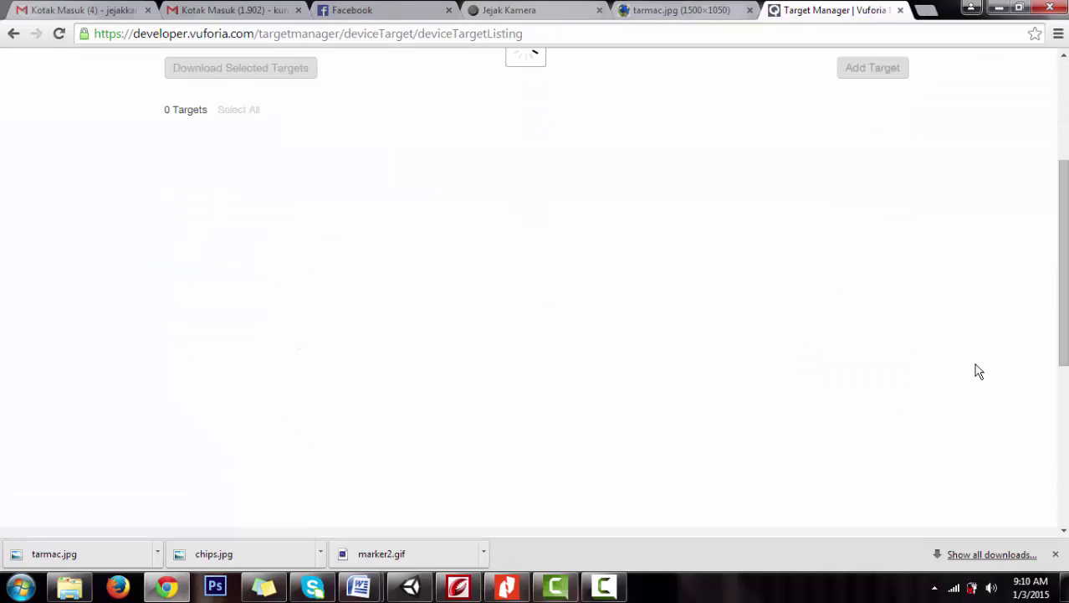
scroll(979, 370, up, 3)
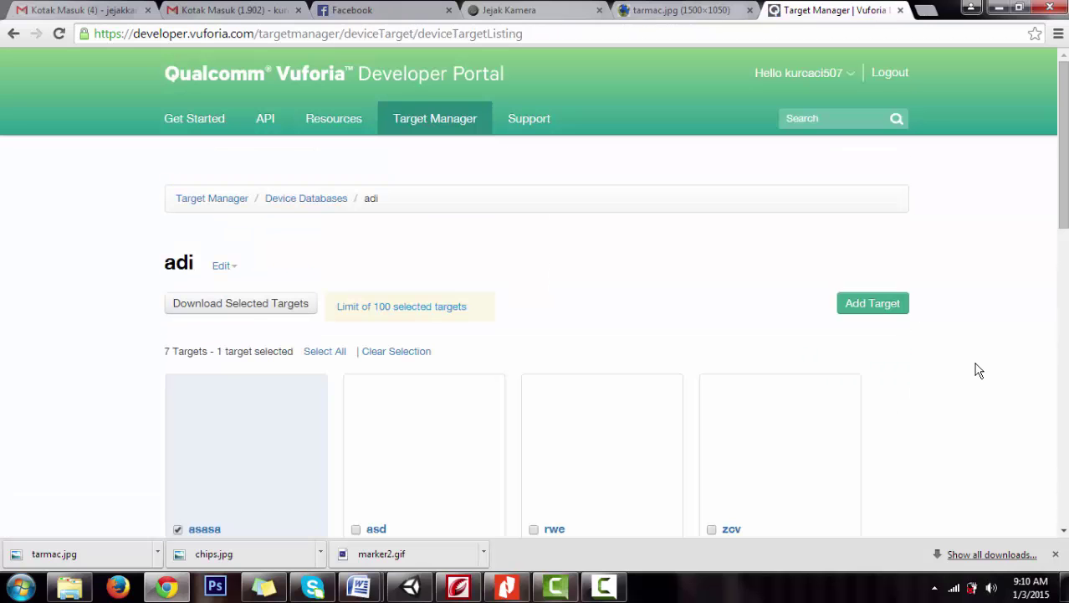
scroll(942, 389, down, 5)
scroll(962, 395, up, 5)
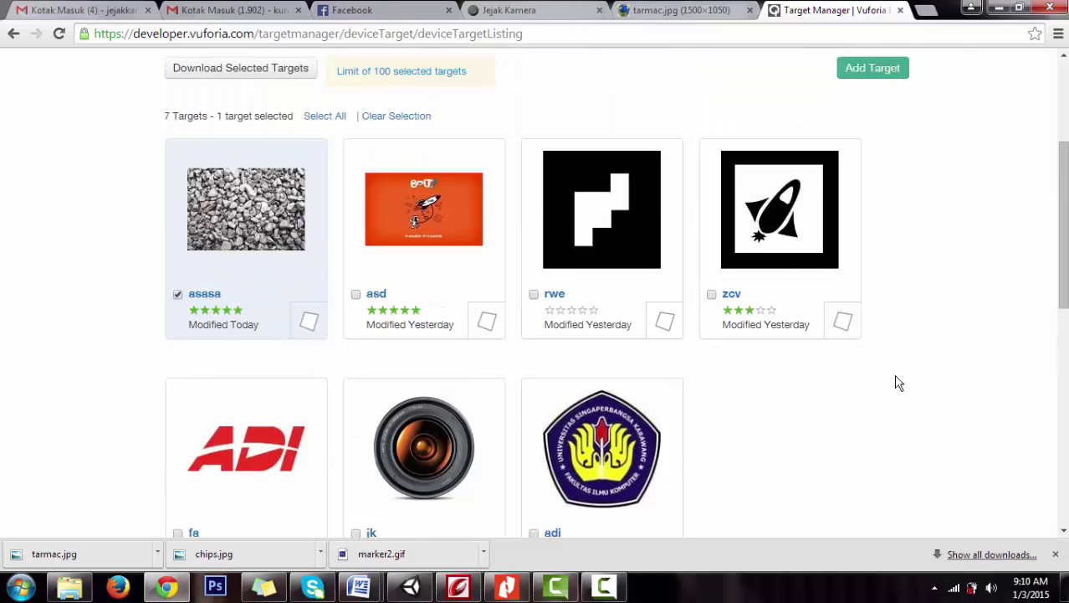
Start a new single image target named rumput with a width of 500
click(889, 151)
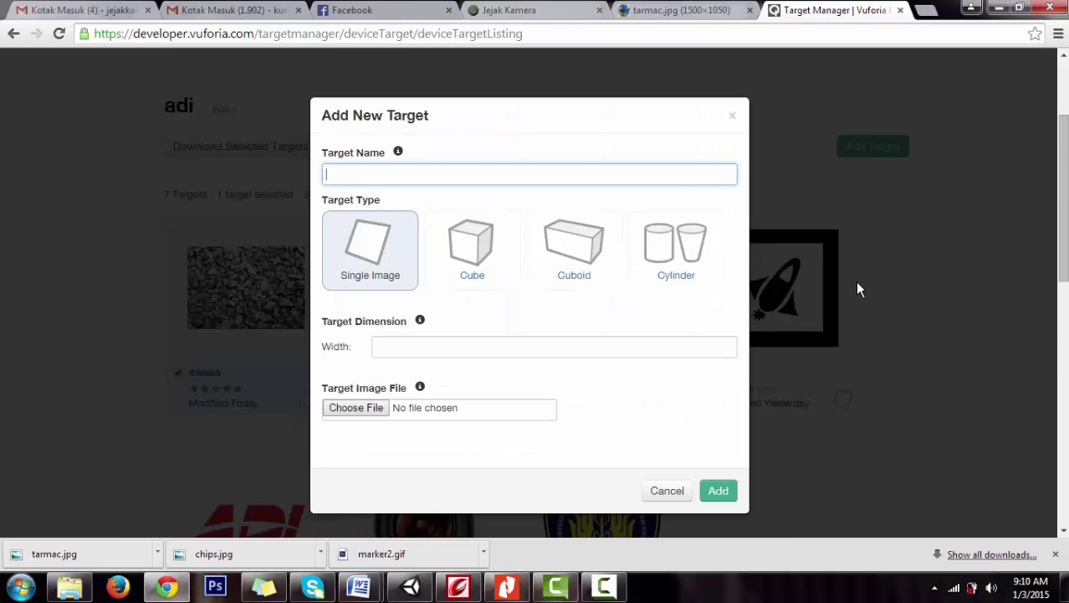
text(rumput)
click(541, 347)
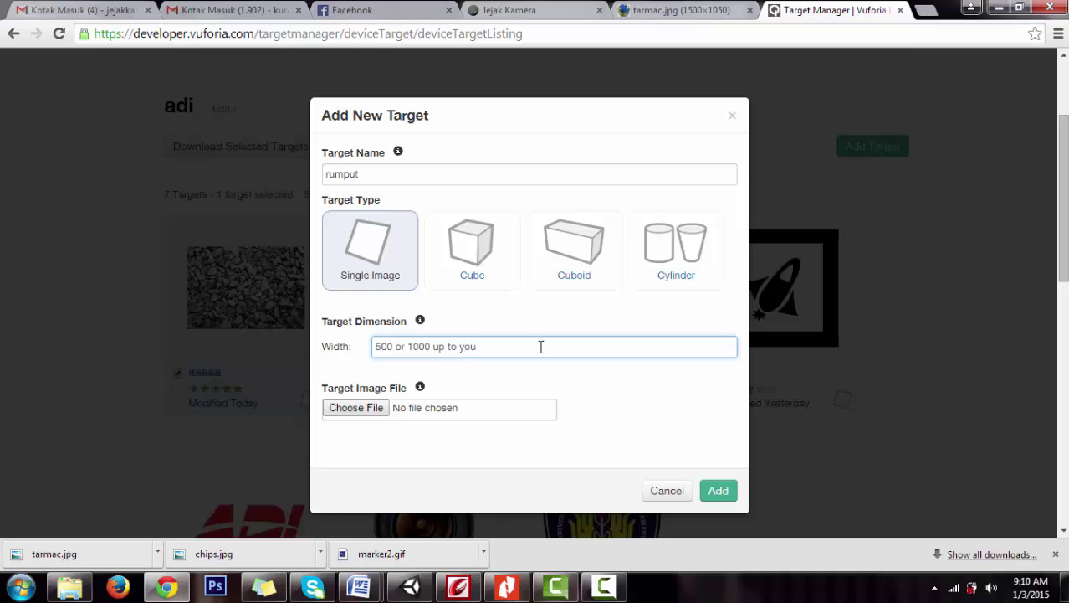
key(ctrl+shift+Left)
key(ctrl+shift+Left)
key(ctrl+shift+Left)
key(BackSpace)
Choose tarmac.jpg as the target image and add the rumput target to the database
click(358, 419)
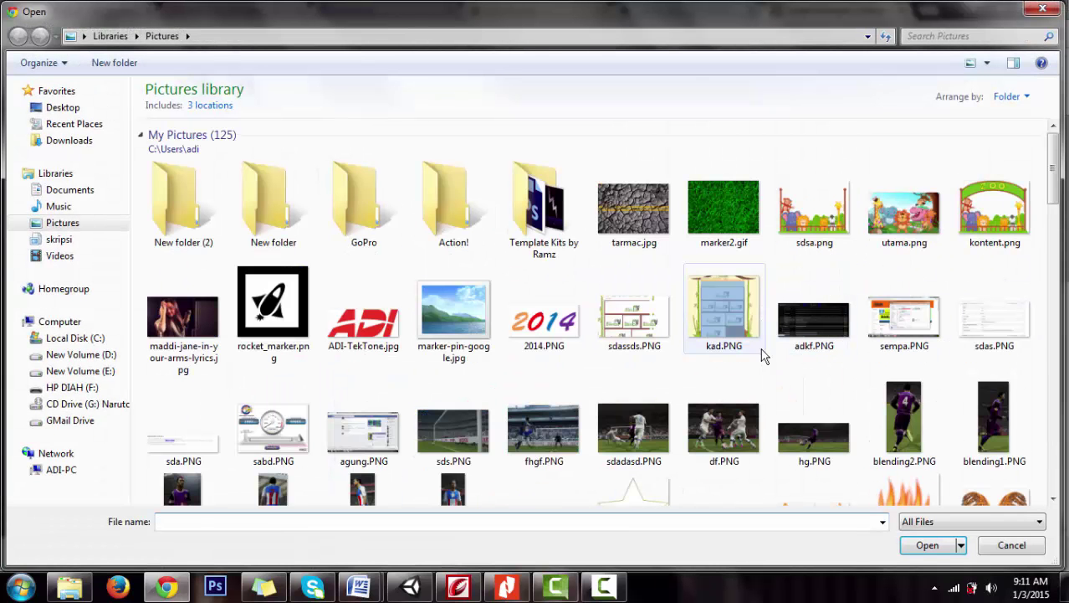
click(644, 224)
click(929, 545)
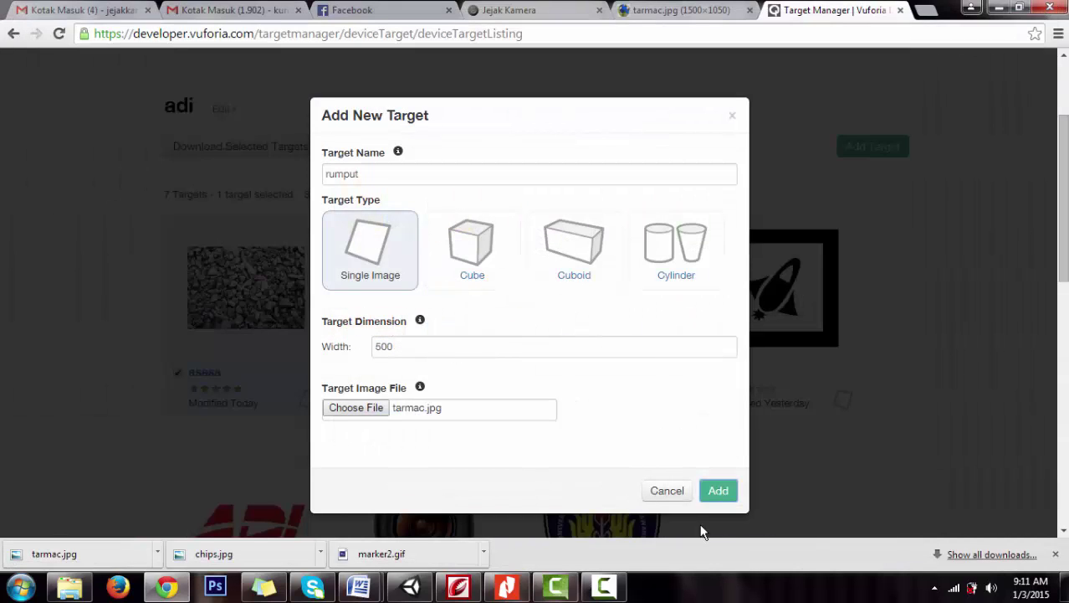
click(722, 492)
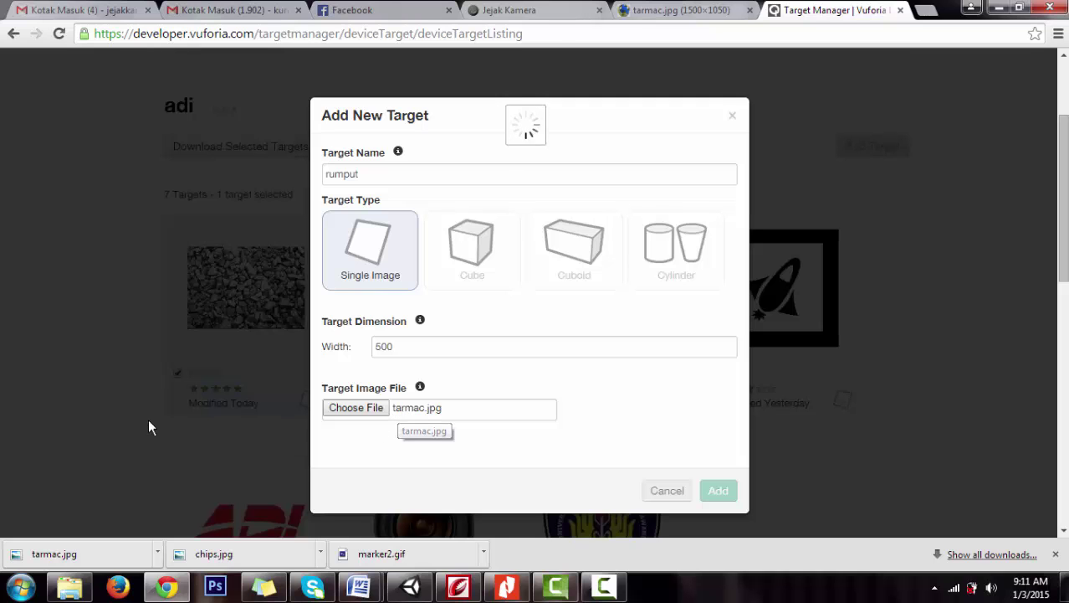
Switch to Windows Explorer, play the "maddi jane in your arms" video from the Videos library, and minimize the player
click(69, 585)
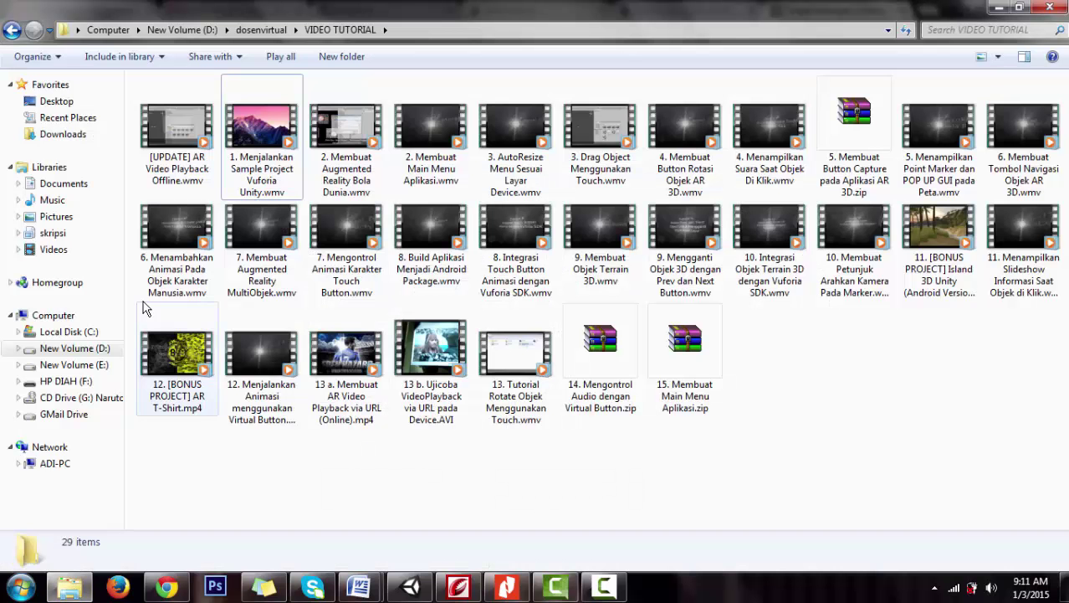
click(53, 249)
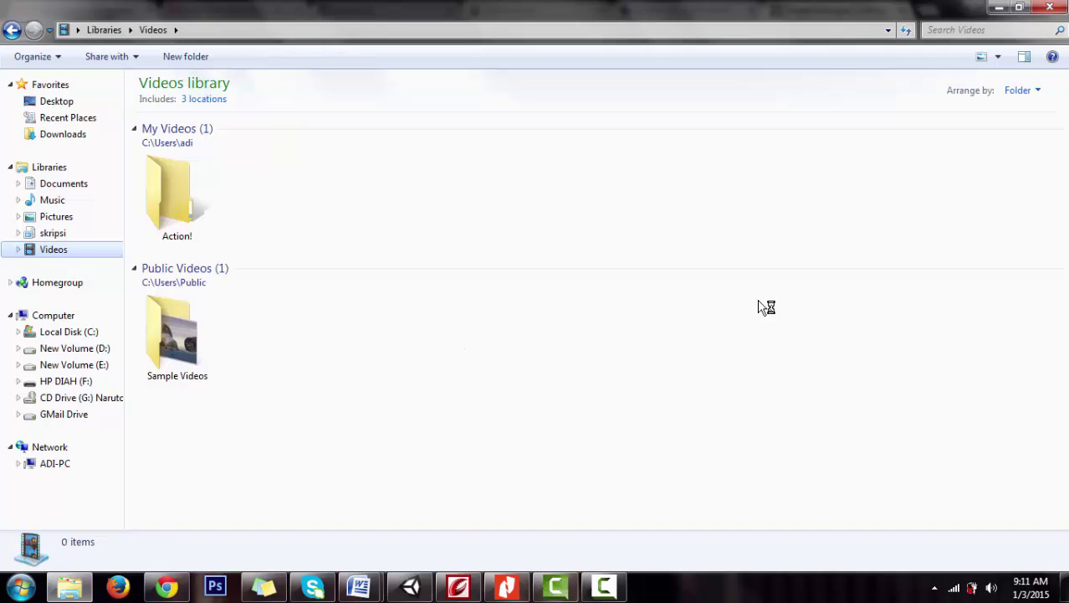
click(188, 486)
double_click(187, 486)
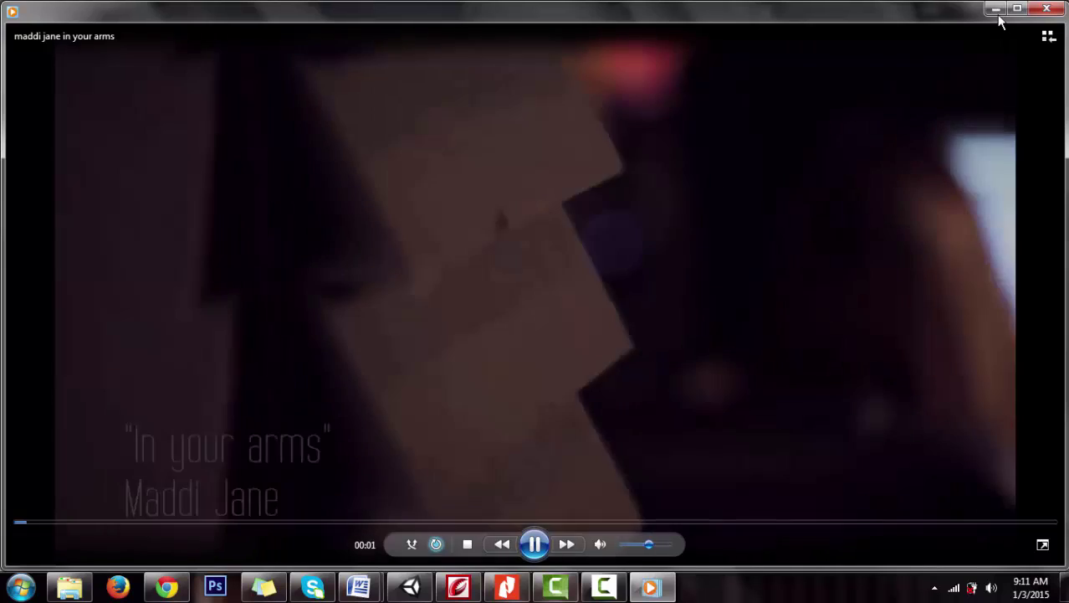
click(995, 8)
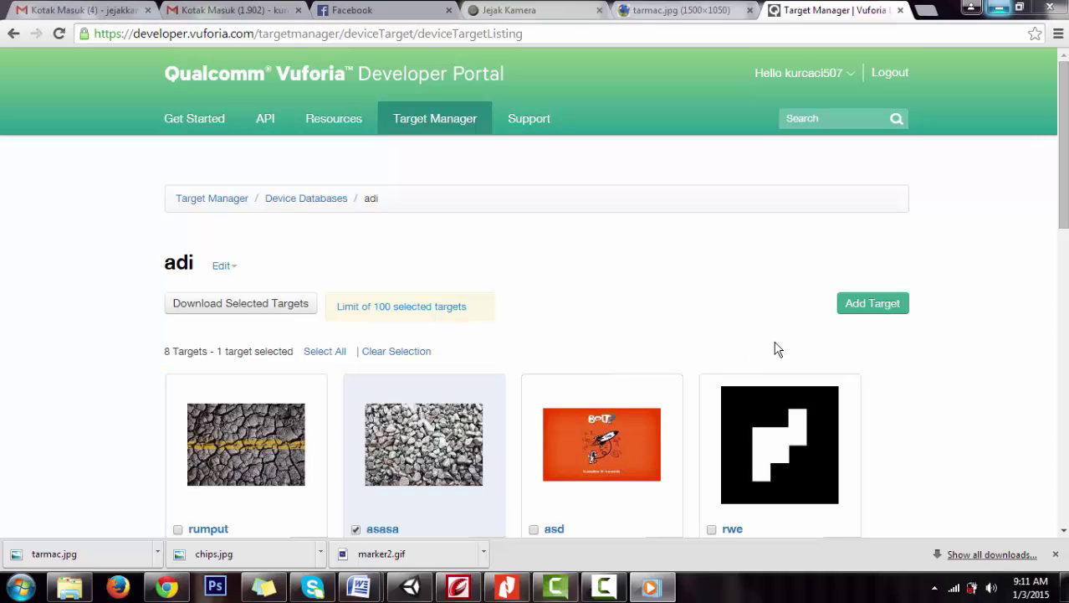
Start another single image target named batu with a width of 1000
click(867, 305)
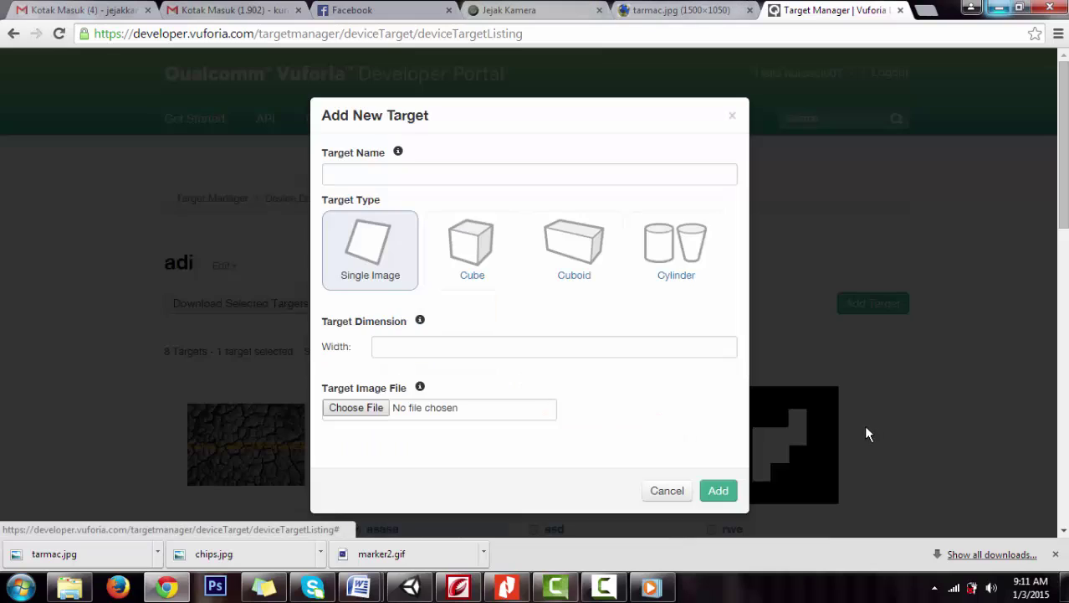
click(432, 174)
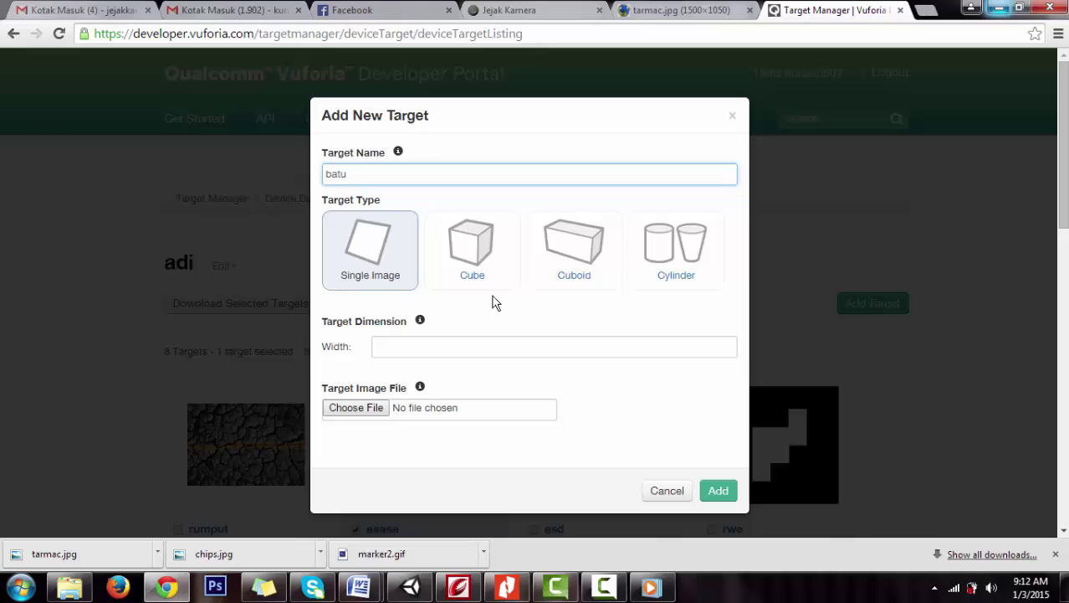
click(473, 345)
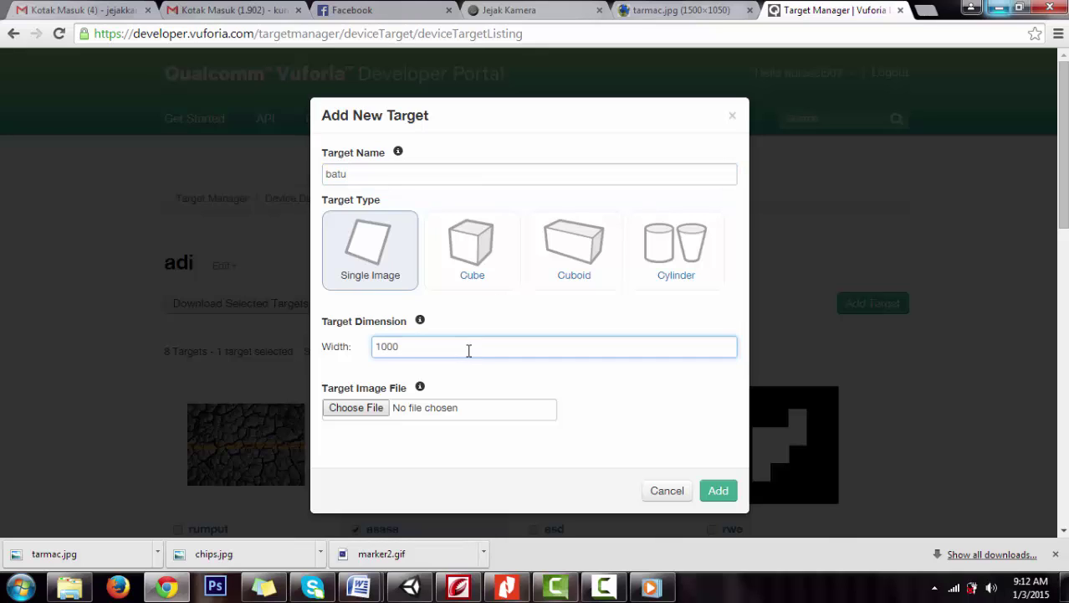
Choose chips.jpg as the target image and add the batu target to the database
click(340, 410)
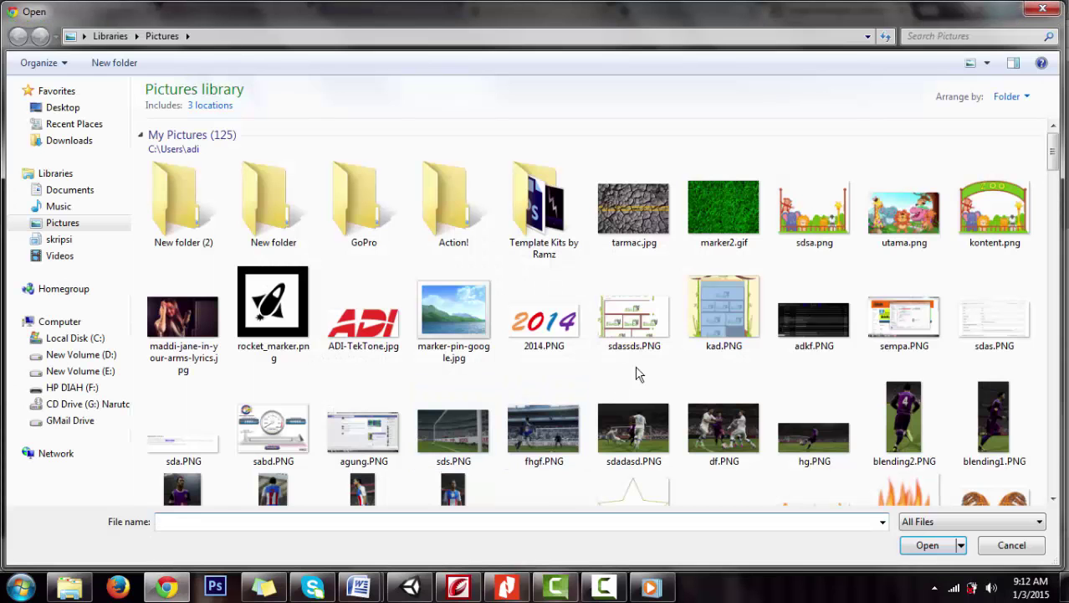
click(724, 210)
scroll(813, 414, down, 10)
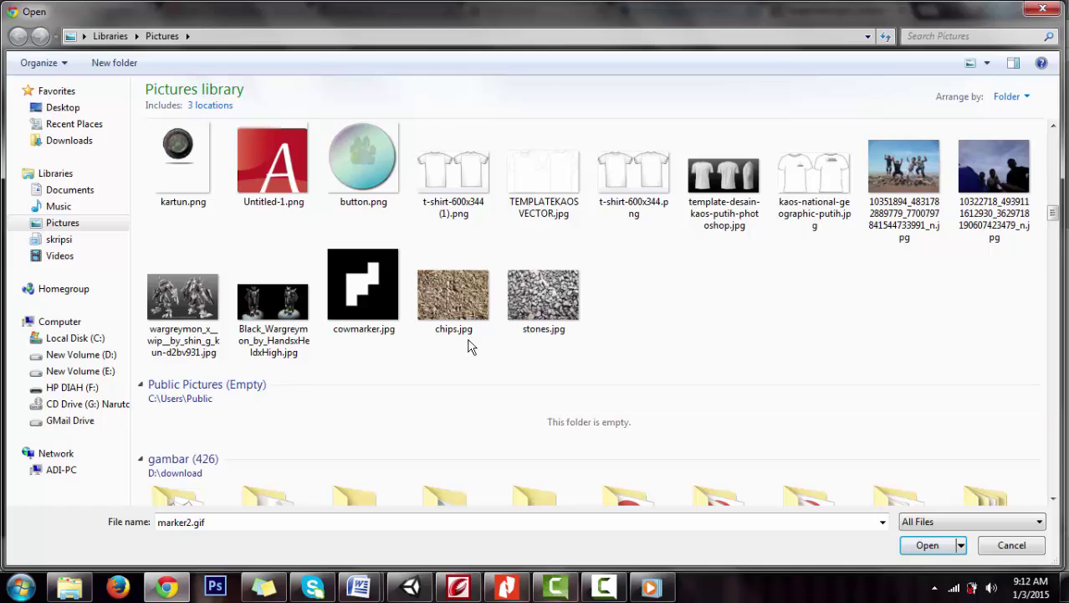
click(462, 318)
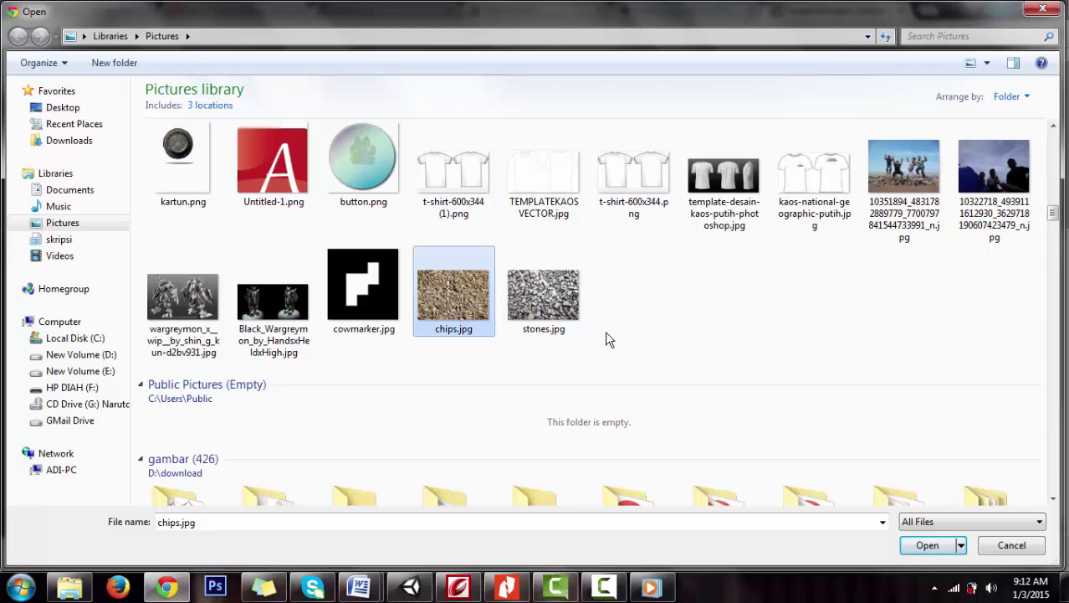
click(928, 545)
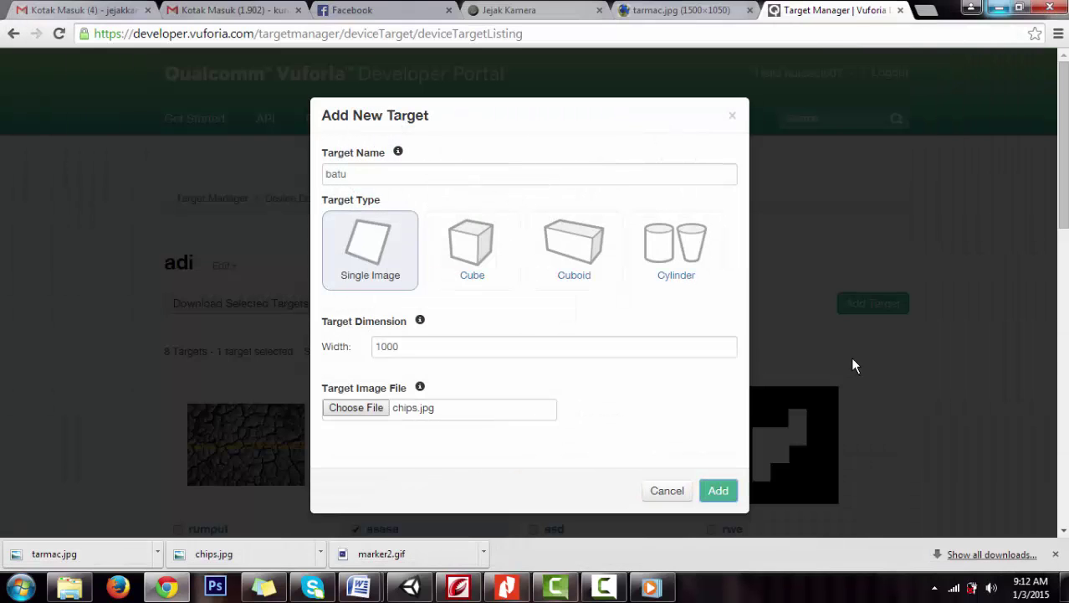
click(733, 494)
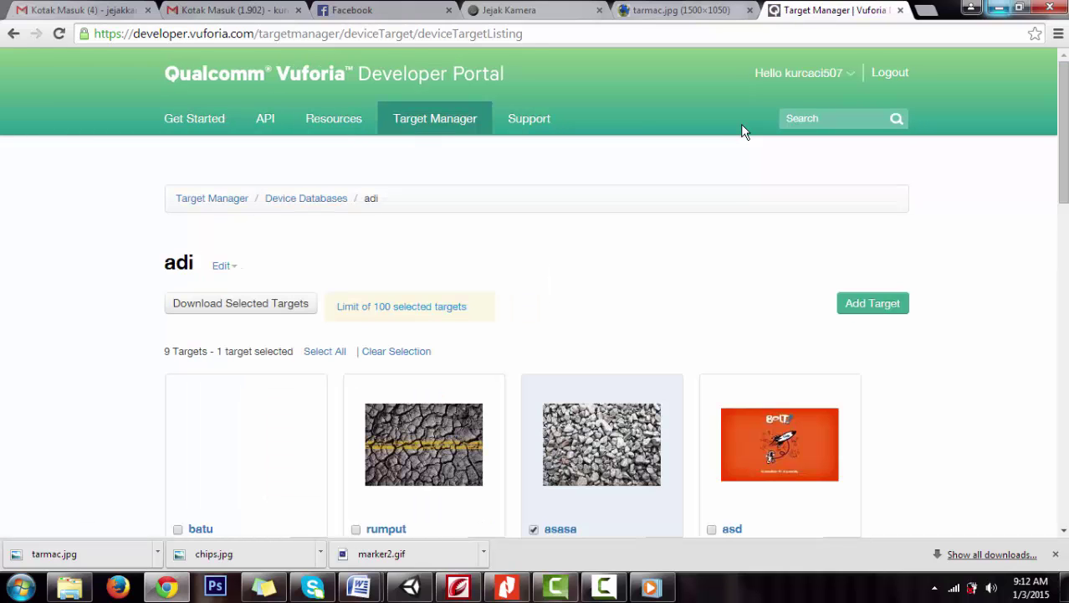
scroll(928, 358, down, 2)
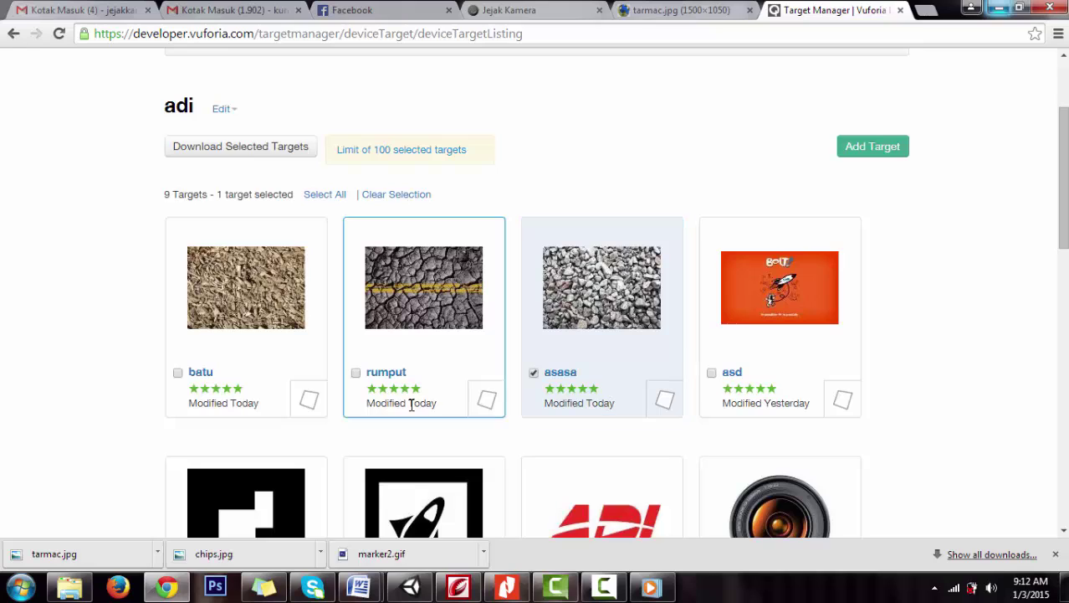
Select the batu and rumput targets in the adi database and deselect the asasa target
click(179, 373)
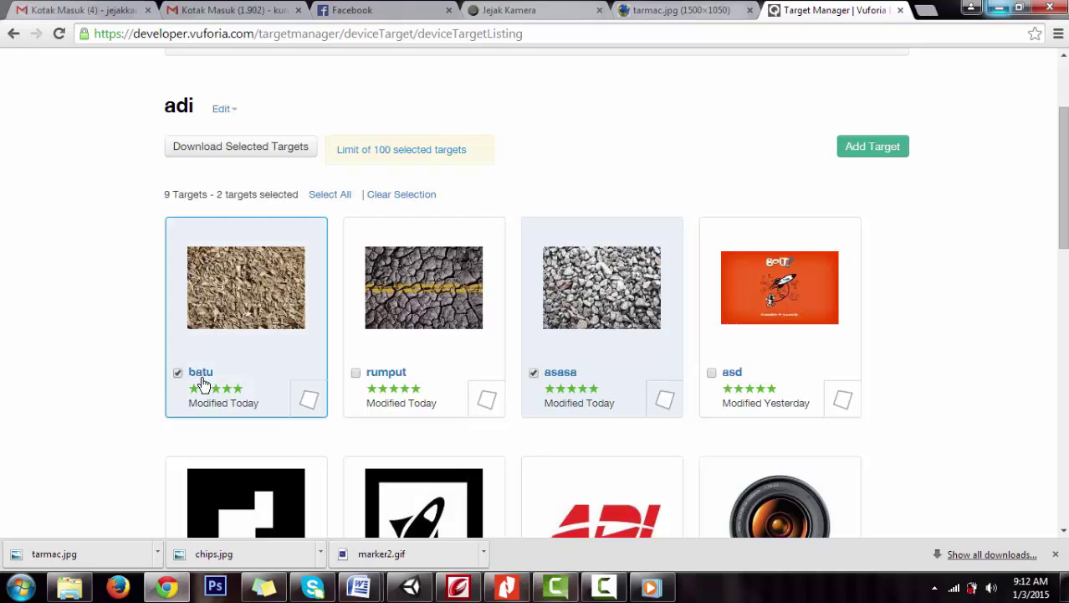
click(356, 373)
click(534, 373)
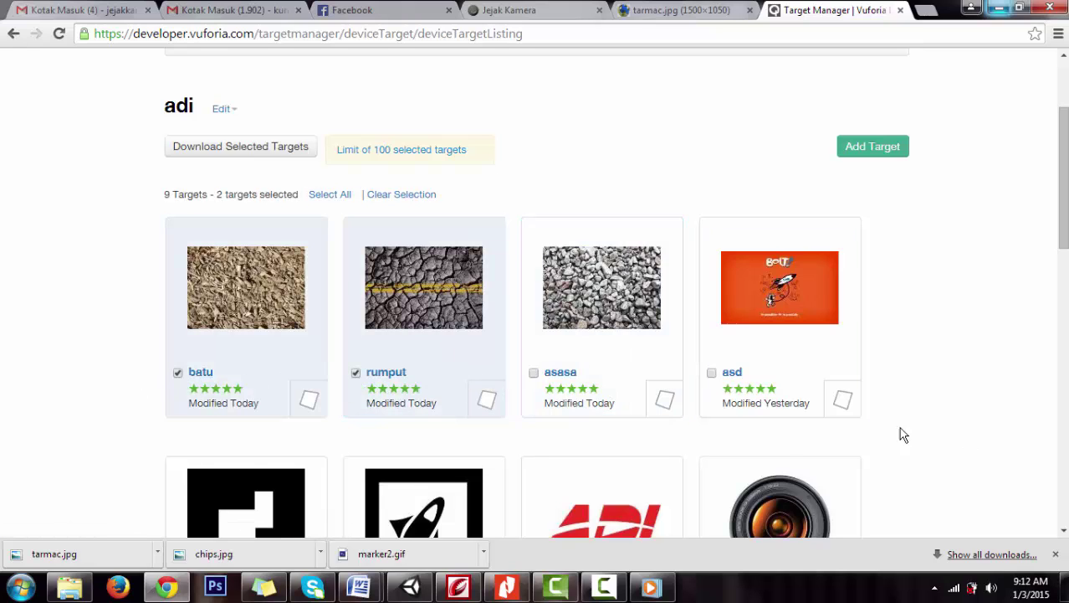
scroll(1015, 406, down, 4)
scroll(1020, 405, up, 4)
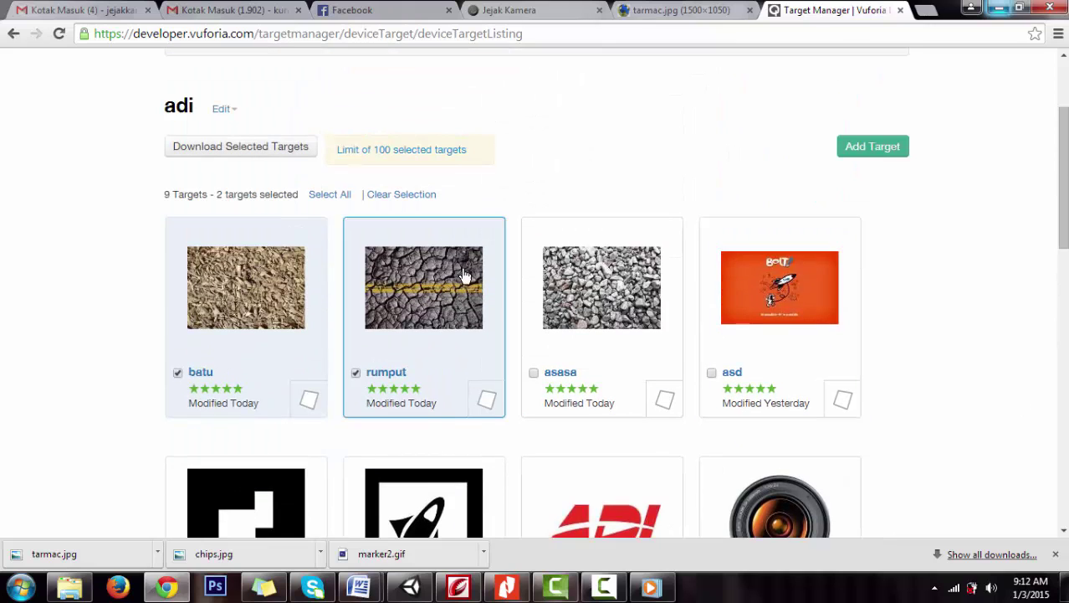
Create a download of the selected targets in Unity Editor format with the database name adi
click(262, 150)
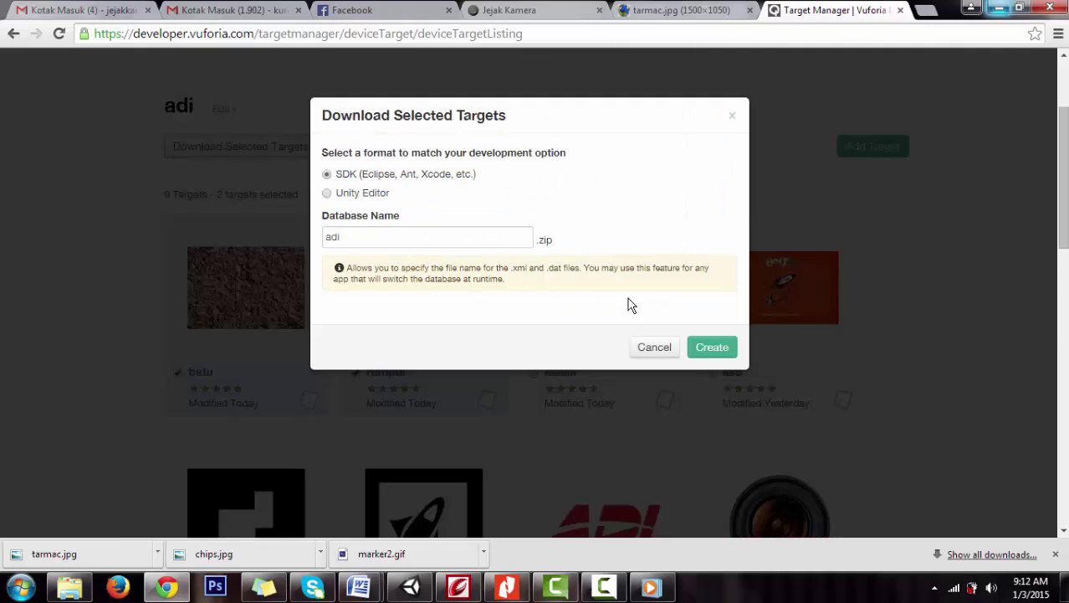
click(371, 196)
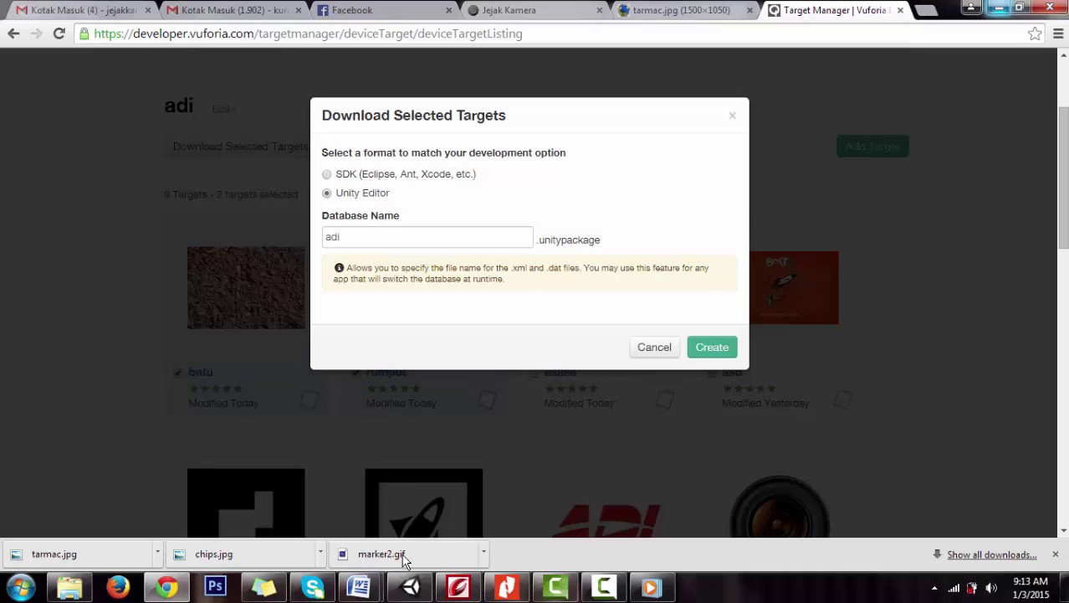
click(410, 586)
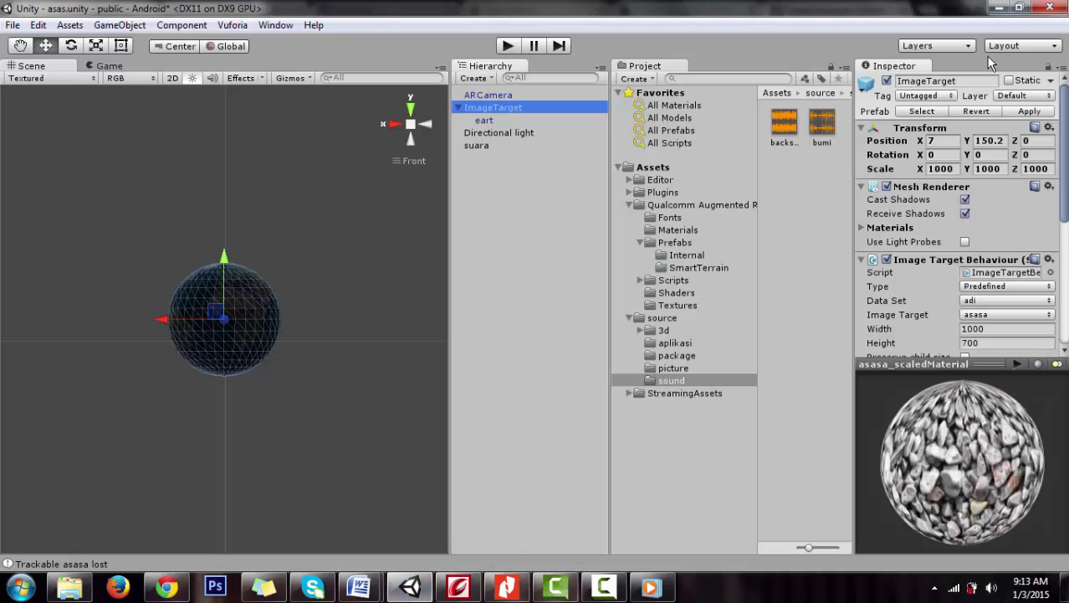
click(999, 8)
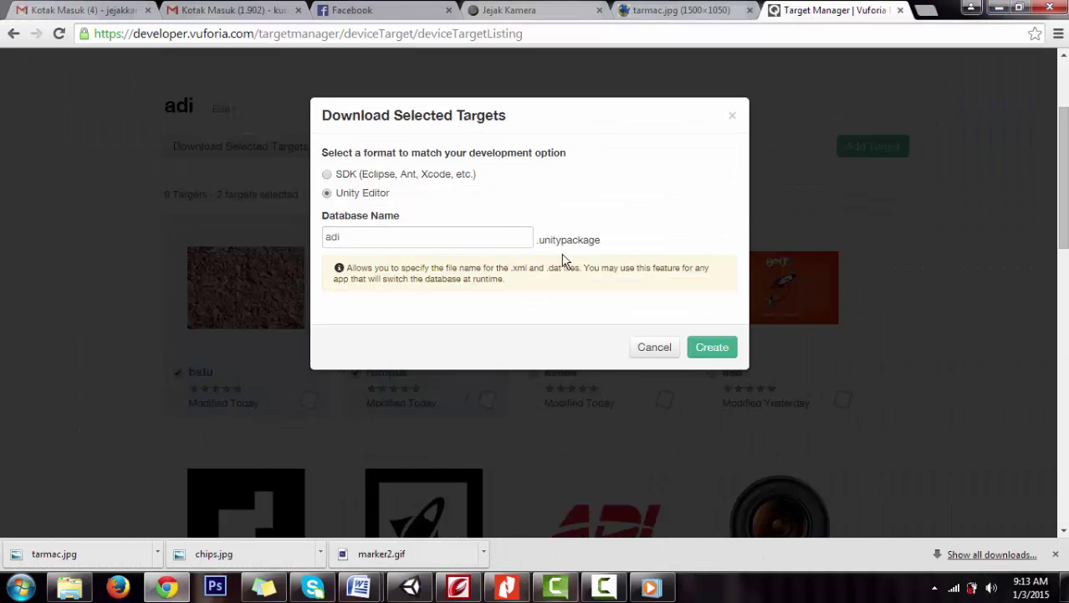
click(712, 348)
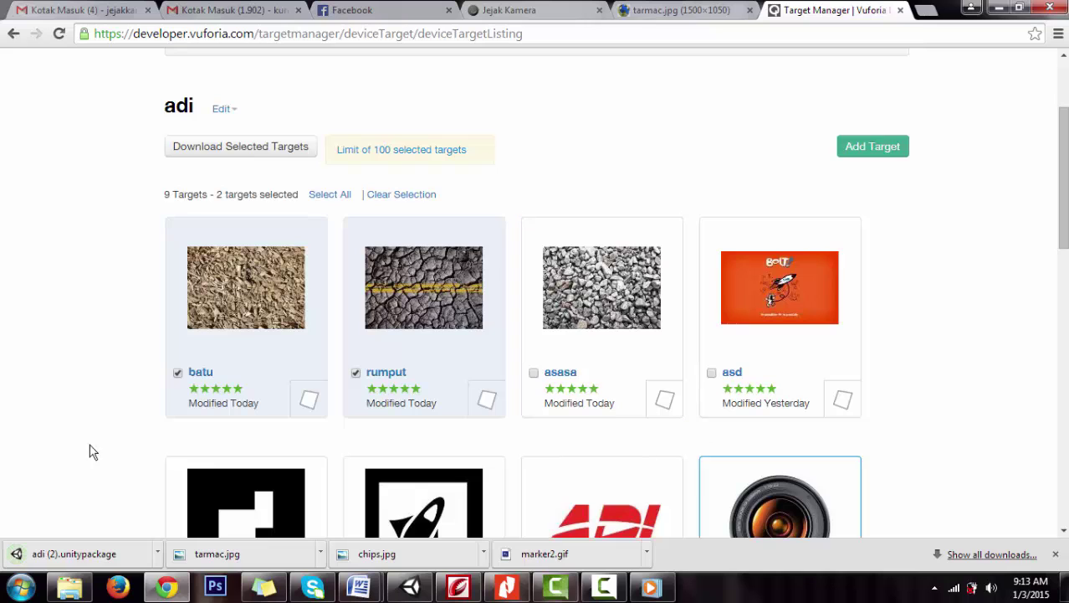
Open the downloaded adi (2).unitypackage and import all its items into the Unity project
click(52, 552)
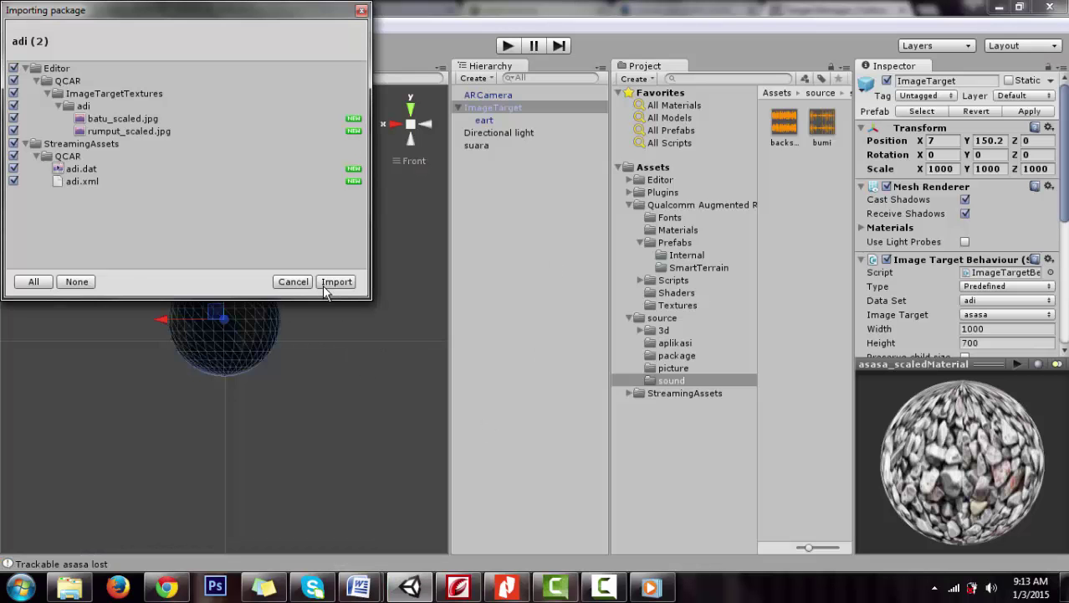
click(336, 282)
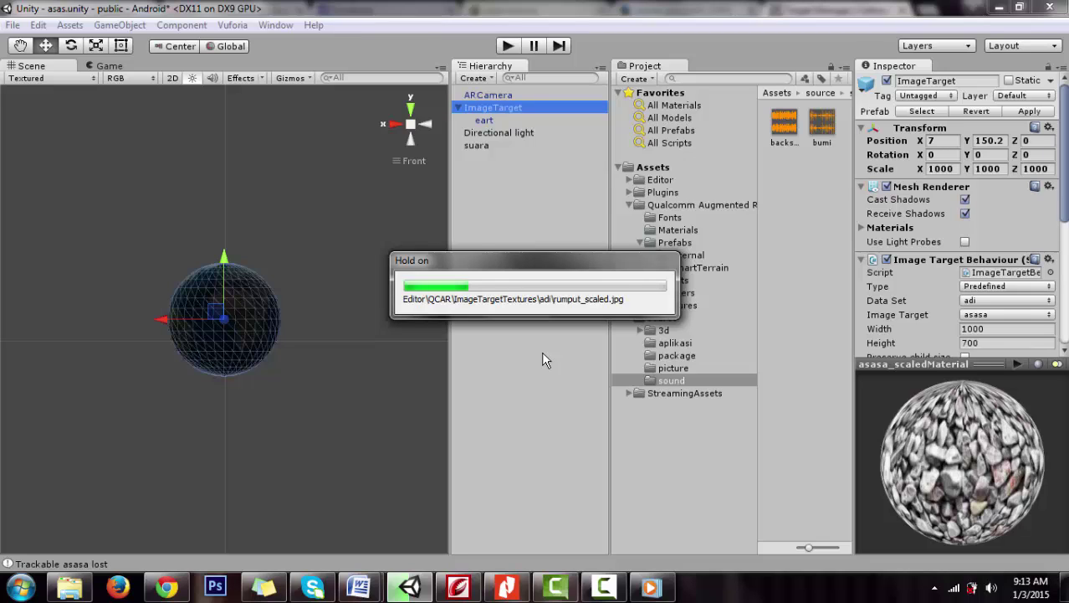
Delete the eart model from under ImageTarget in the scene
double_click(490, 114)
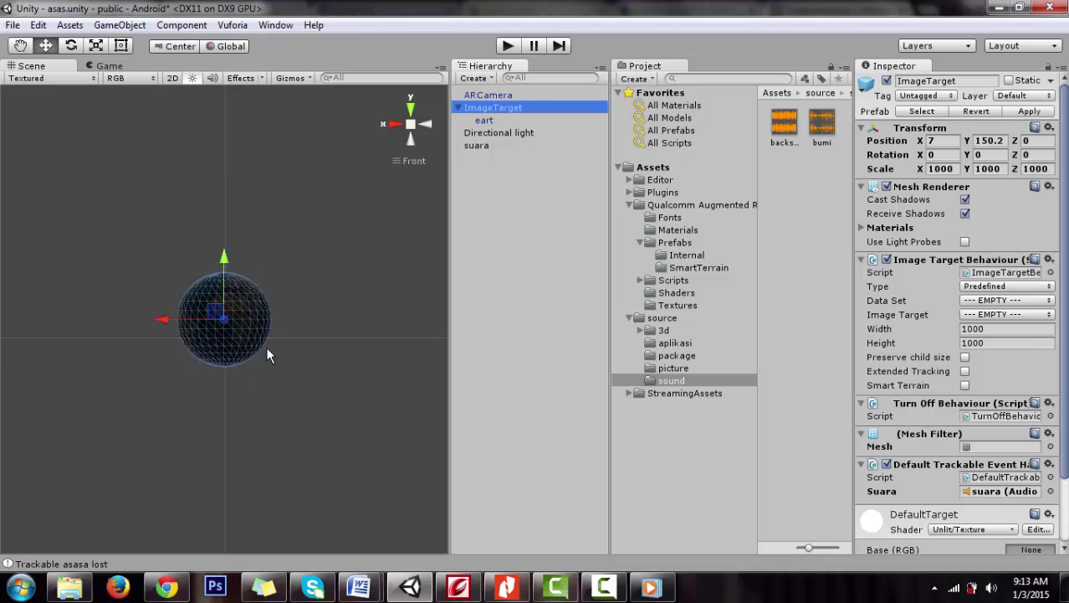
click(410, 139)
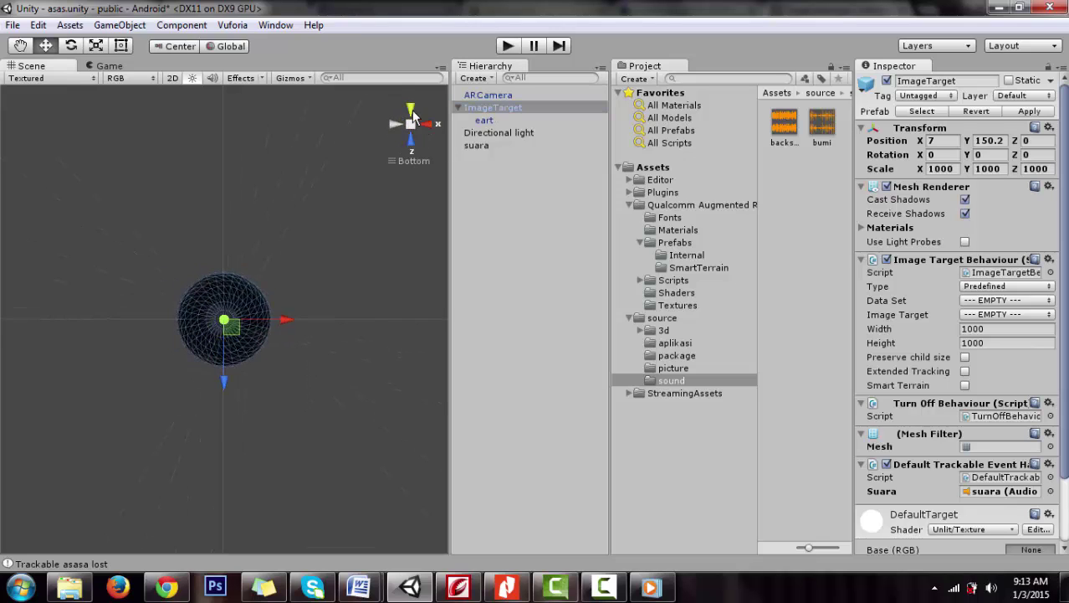
click(412, 140)
click(424, 135)
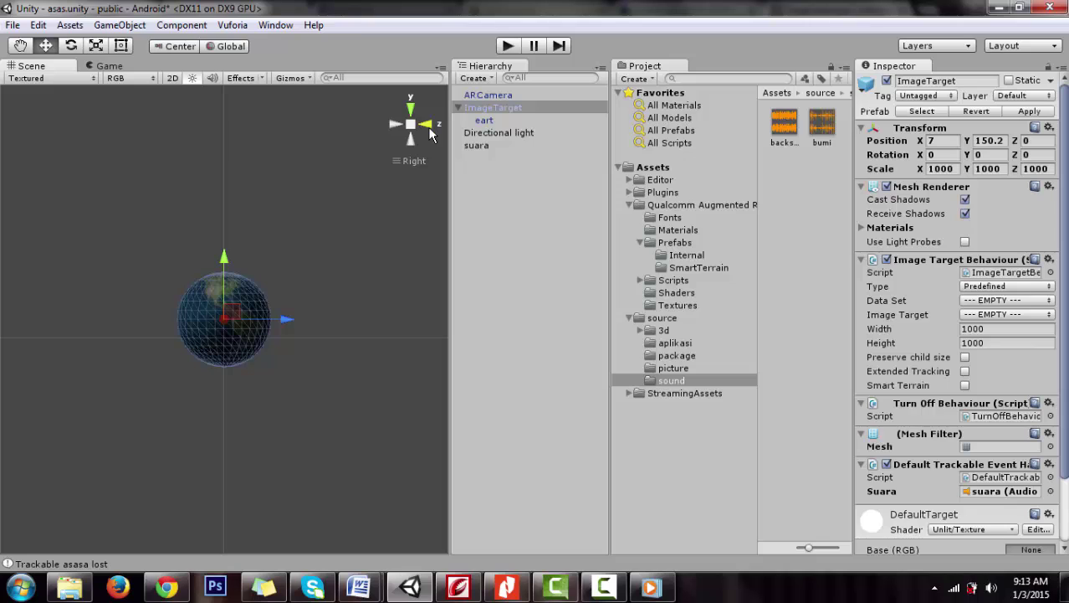
click(410, 108)
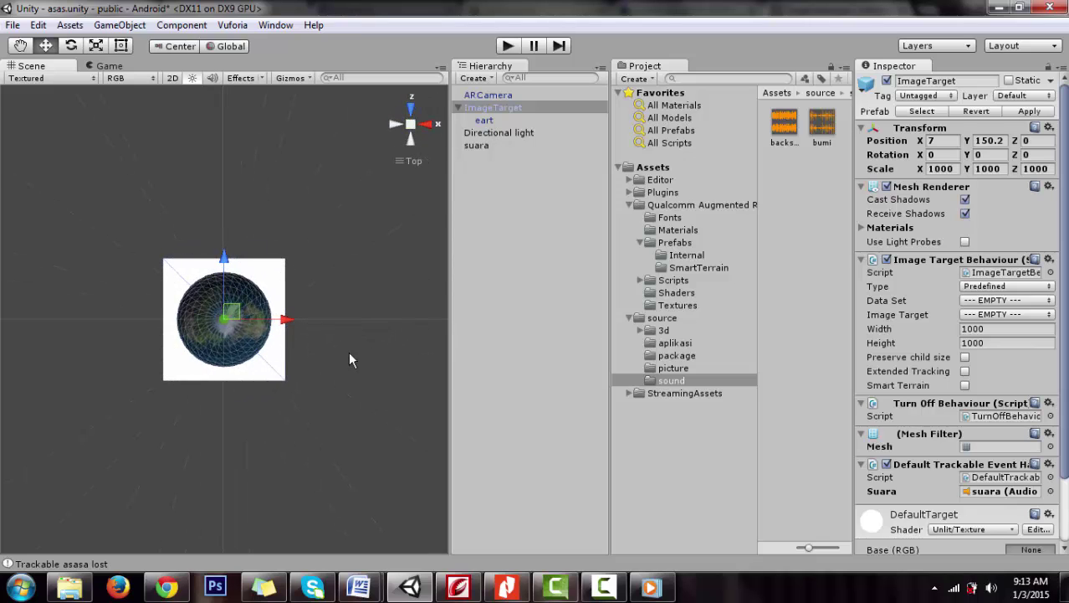
click(410, 140)
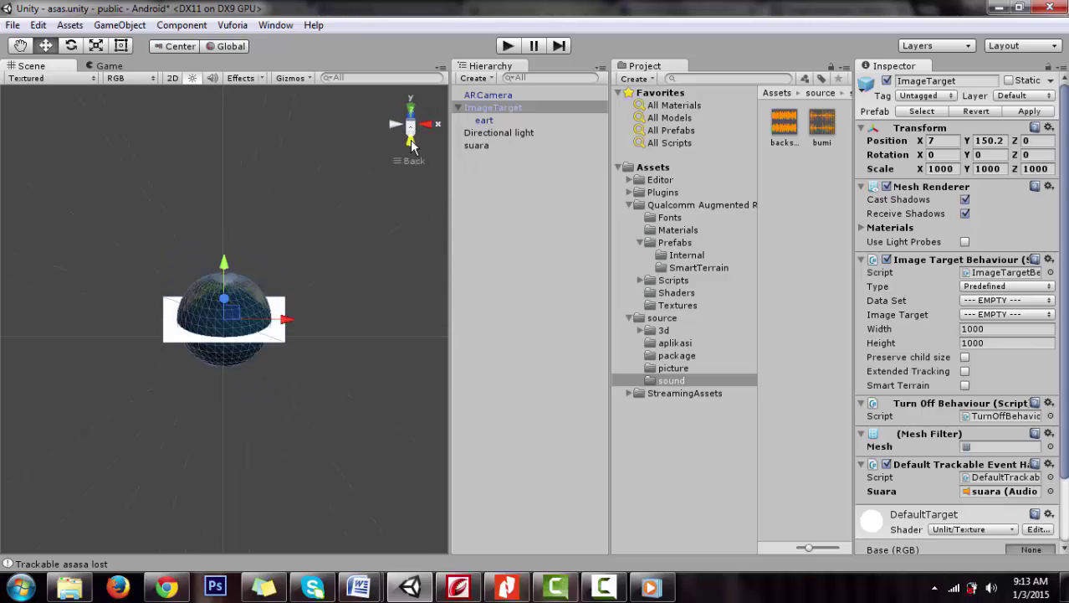
click(411, 113)
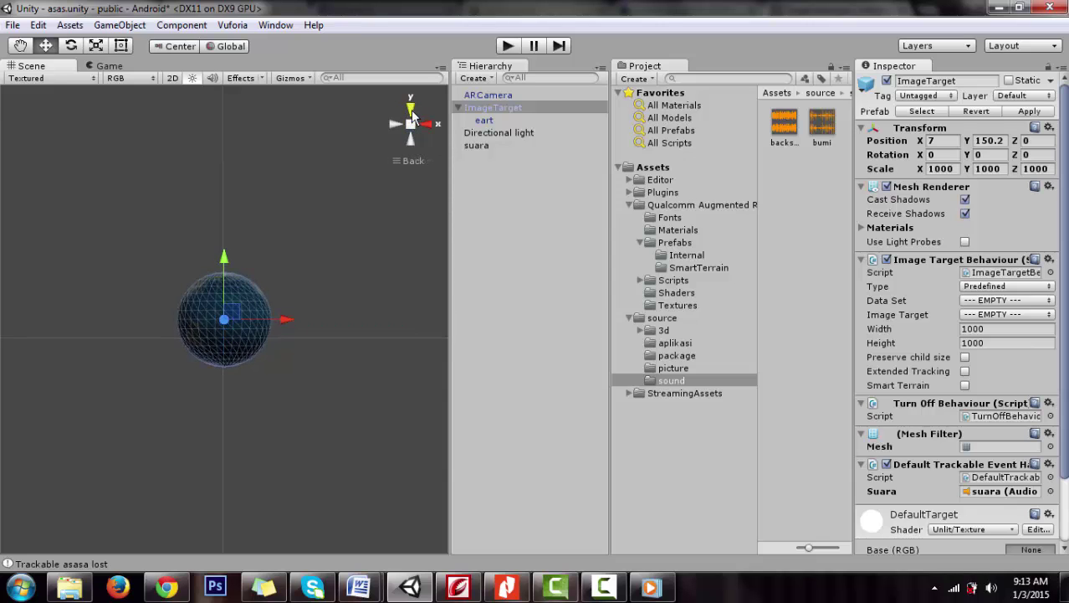
click(483, 123)
key(Delete)
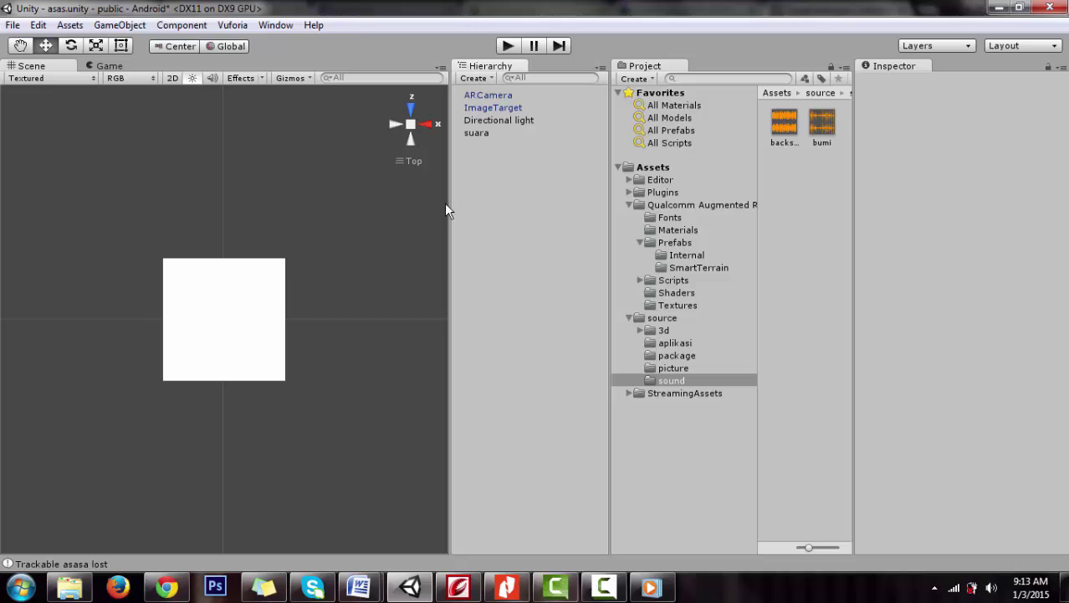
Set the ImageTarget's data set to adi, try rumput as its image target, and settle on batu
click(232, 316)
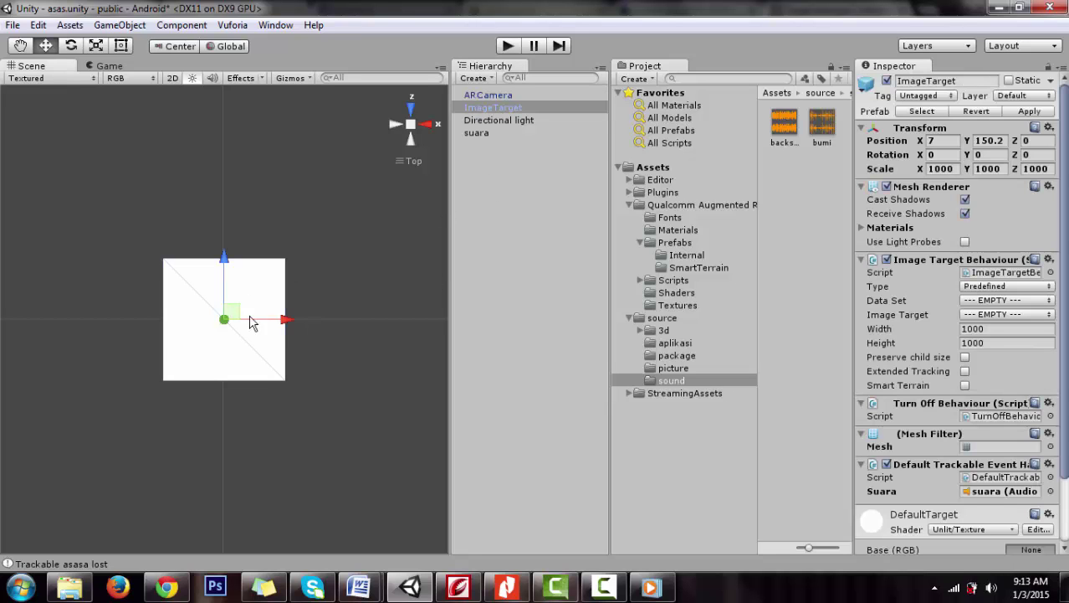
click(1002, 311)
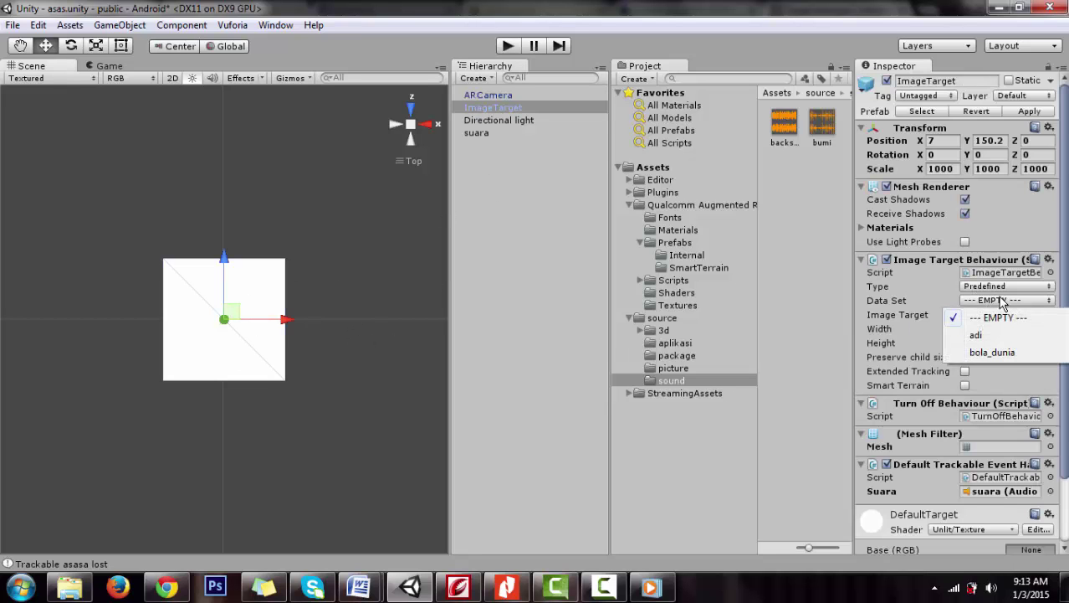
click(986, 335)
click(998, 317)
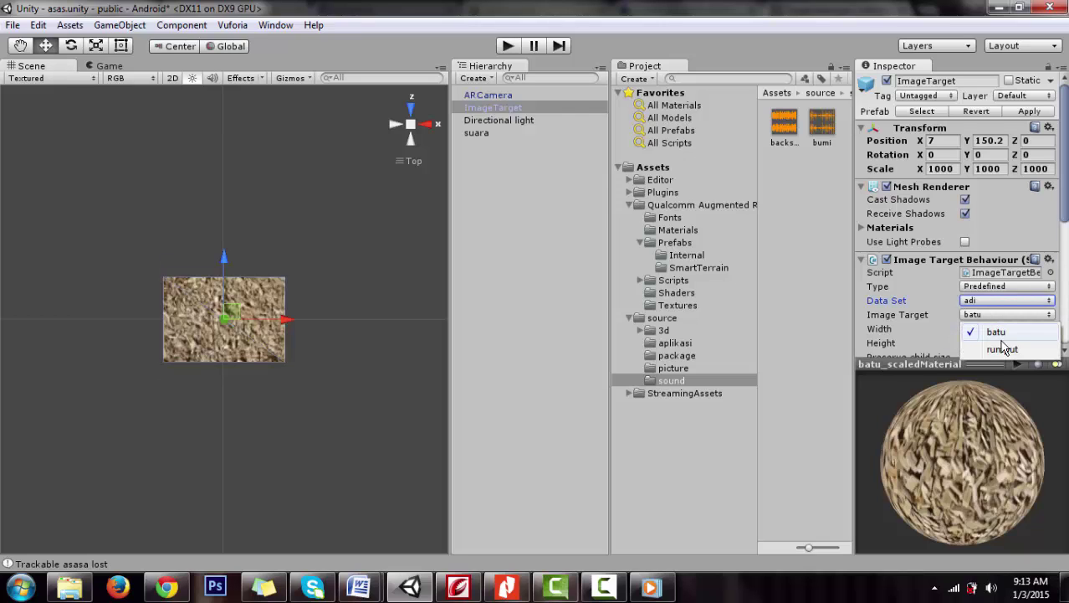
click(1001, 346)
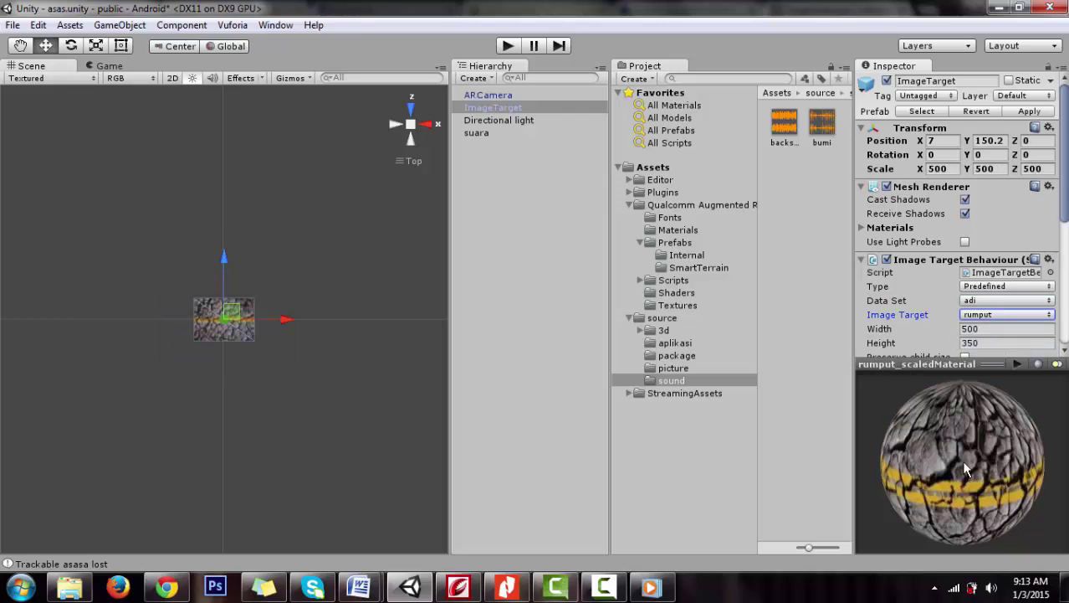
click(995, 317)
click(995, 333)
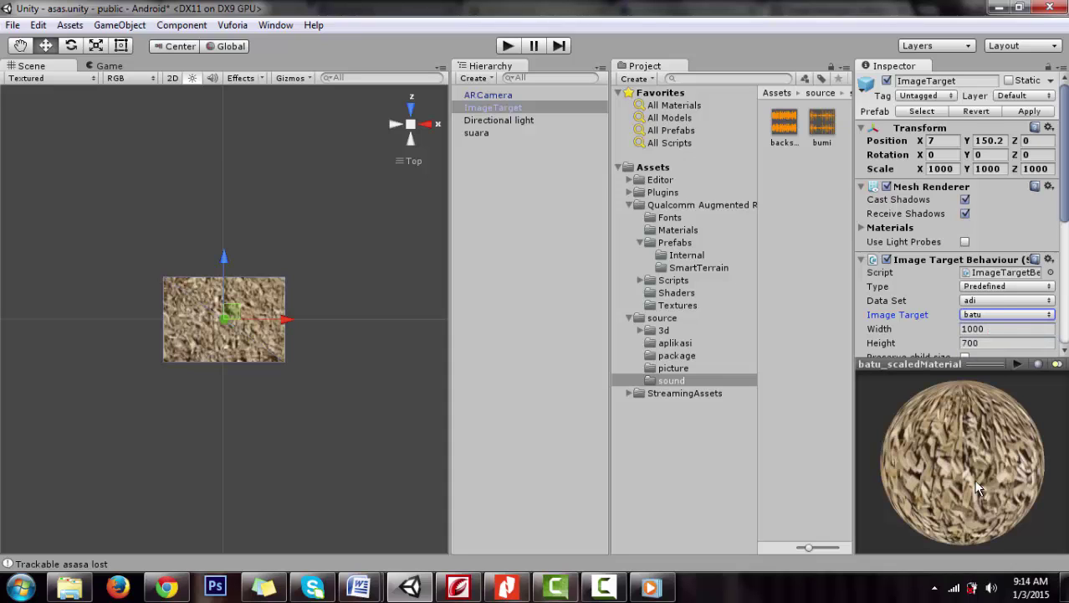
click(785, 344)
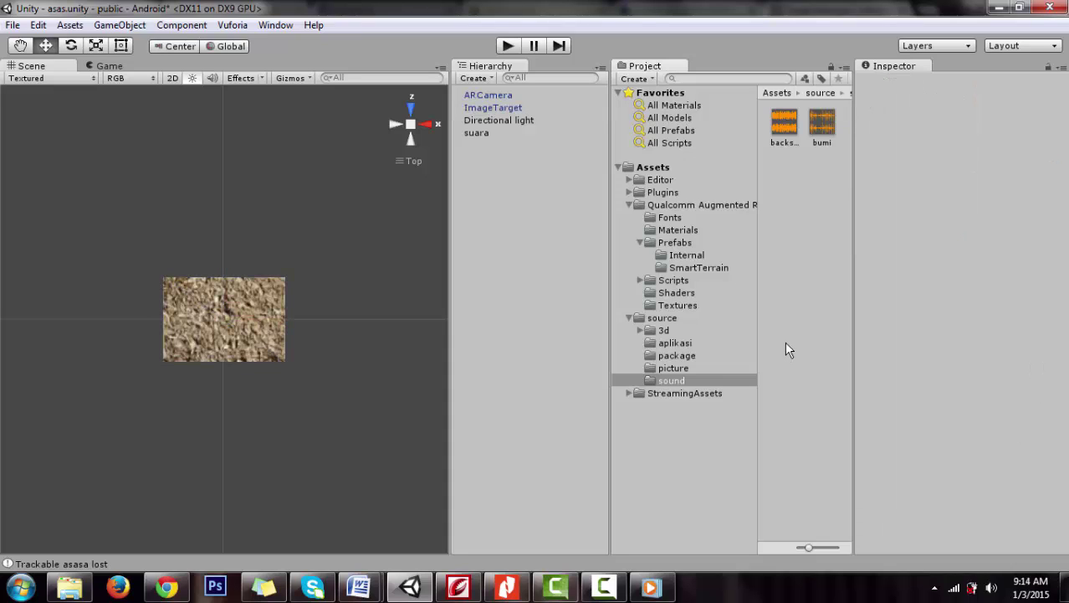
click(217, 312)
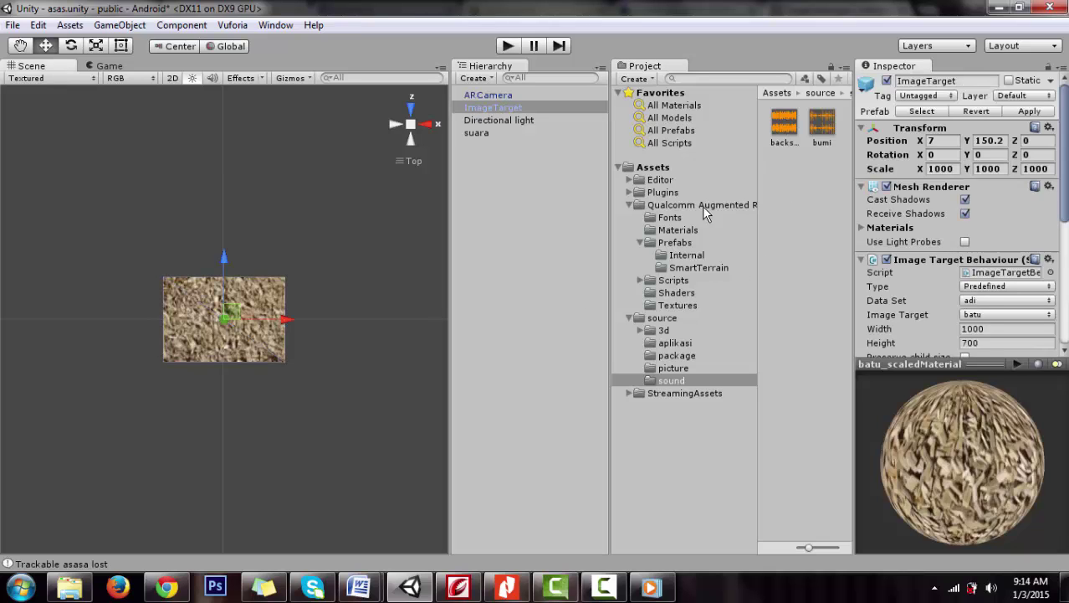
click(674, 282)
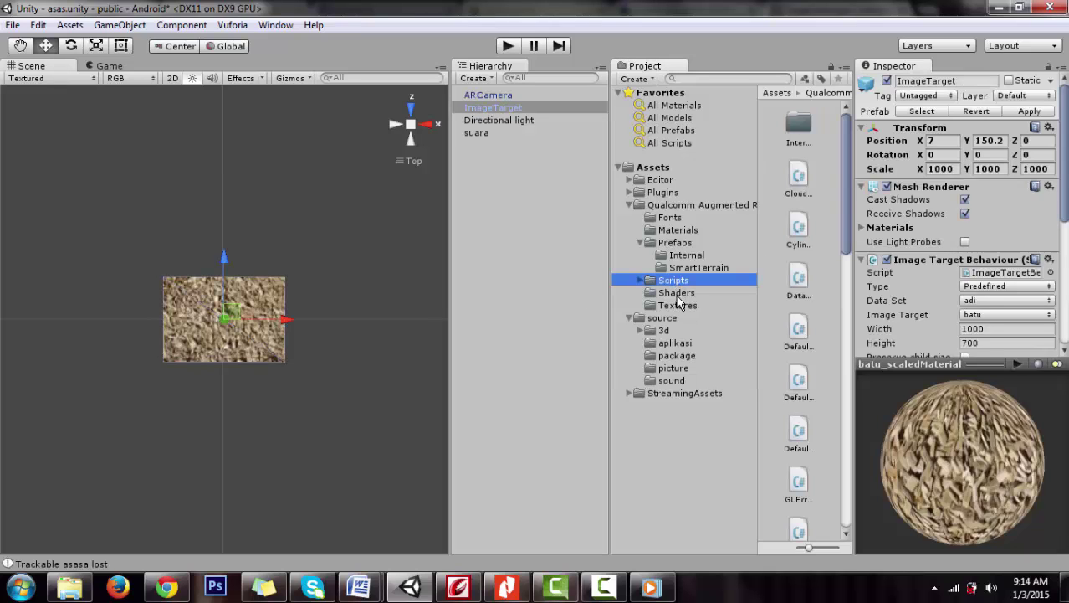
click(536, 273)
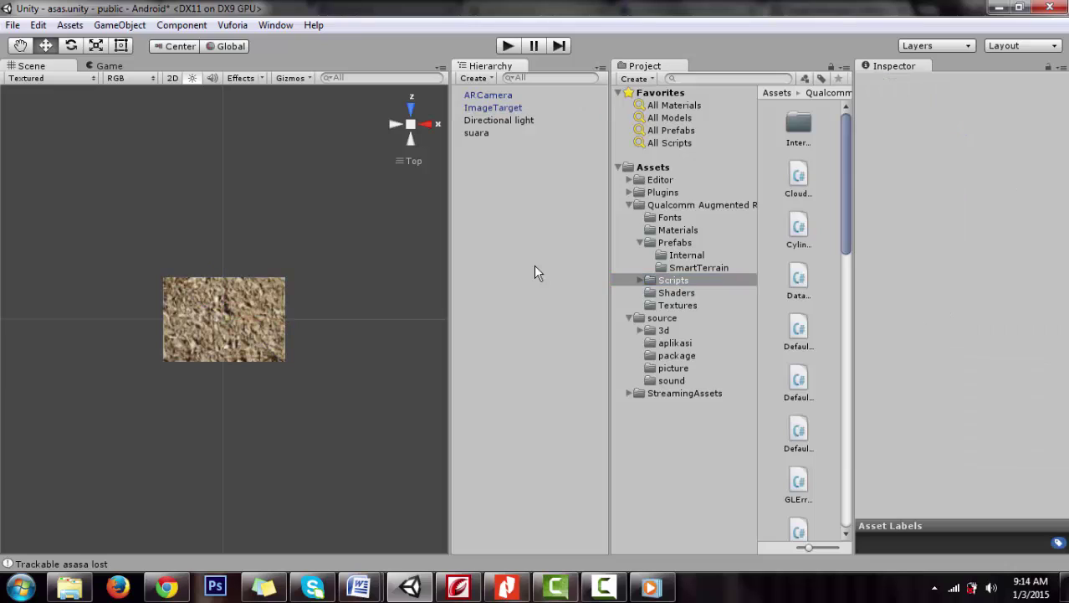
Add the eart model from the source 3d folder as a child of ImageTarget
click(492, 108)
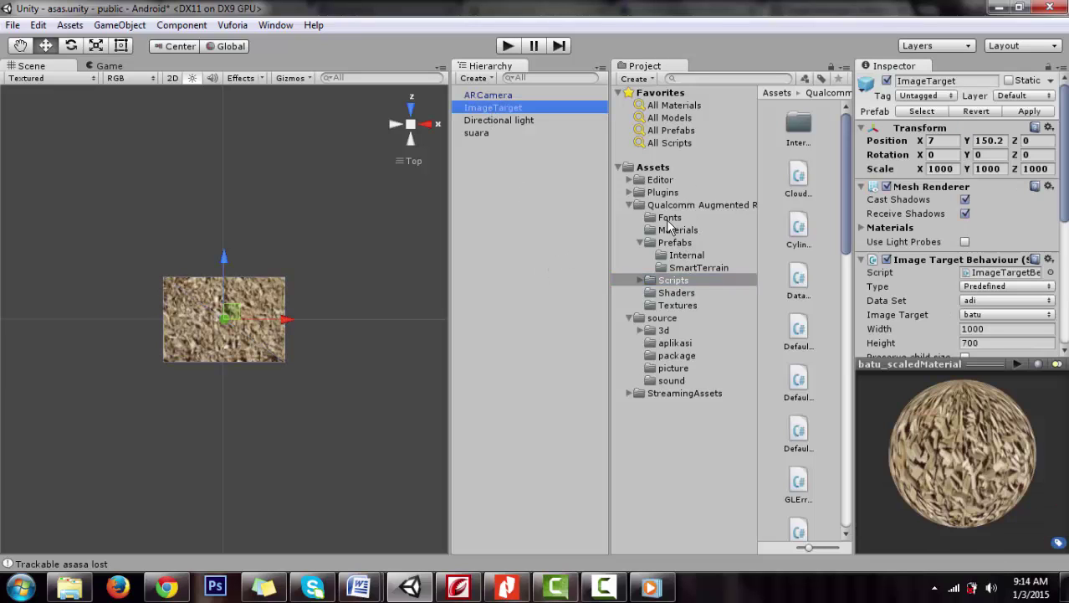
click(664, 331)
drag(785, 174, 515, 110)
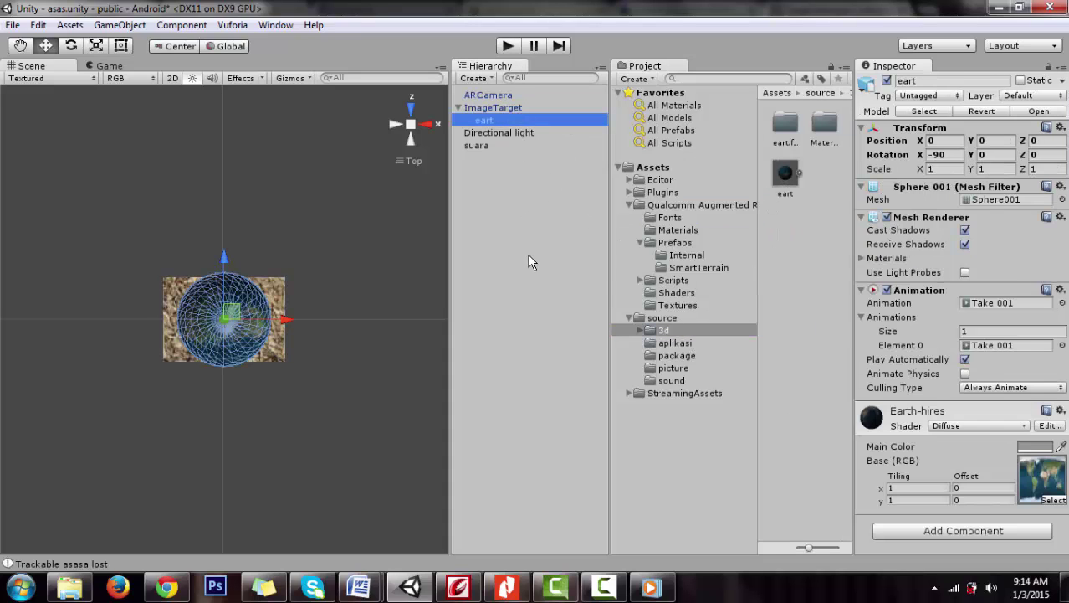
Add a second ImageTarget prefab to the scene with data set adi and image target rumput
click(678, 242)
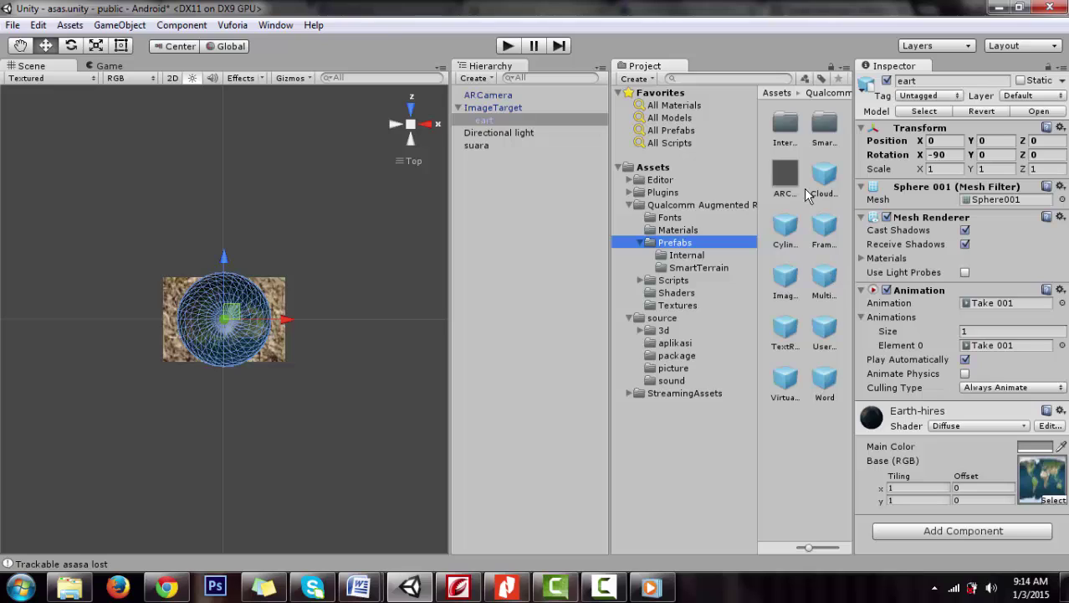
drag(787, 275, 470, 110)
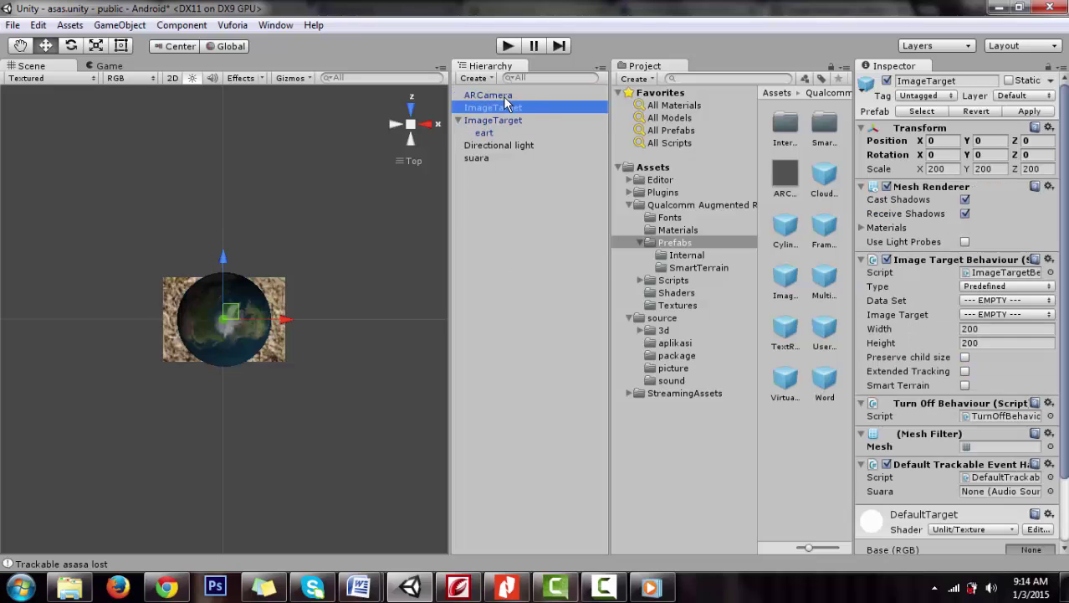
click(1039, 314)
click(1021, 334)
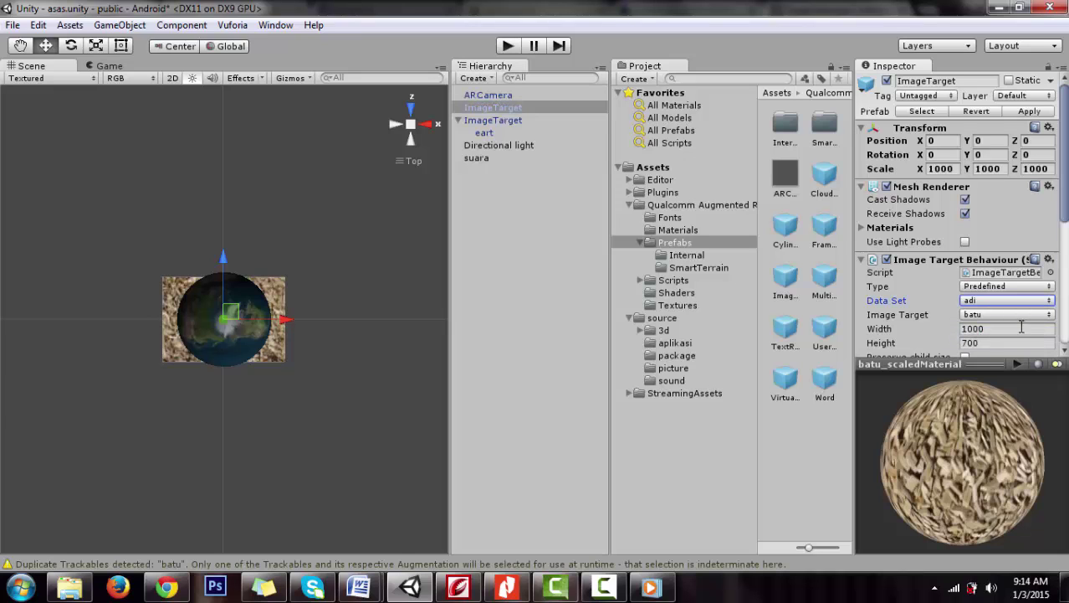
click(1028, 318)
click(1003, 349)
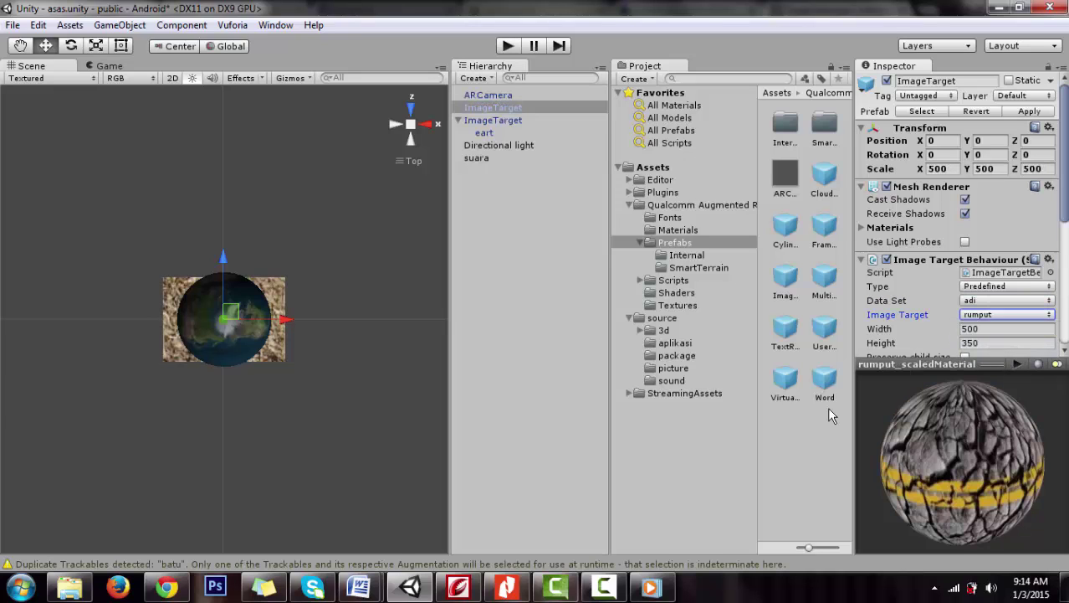
Move the rumput ImageTarget along the Z axis to about 601, clear of the batu target
double_click(500, 106)
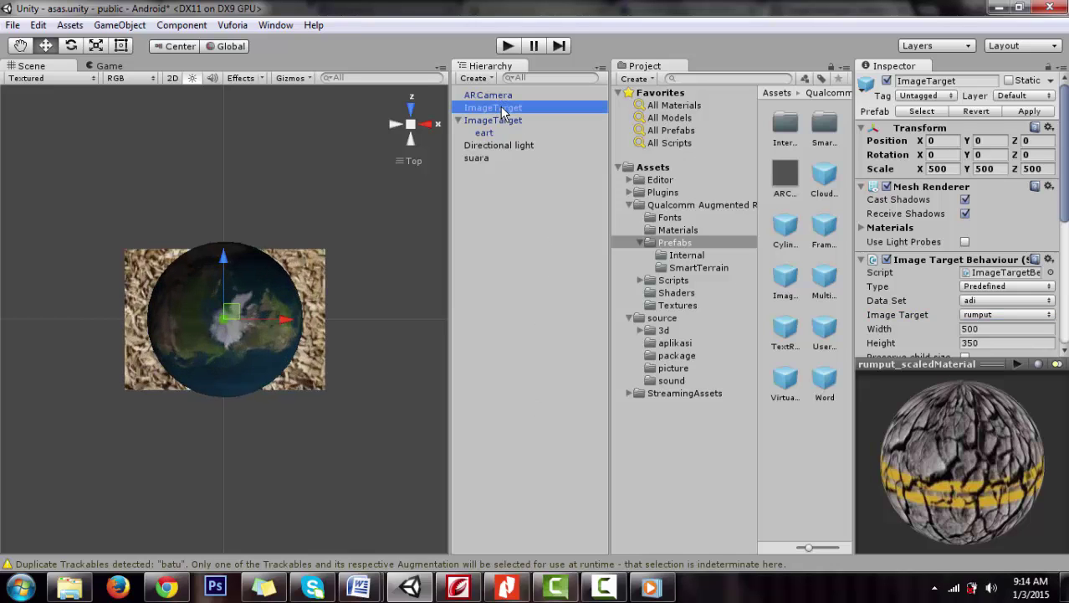
click(224, 260)
drag(224, 260, 220, 62)
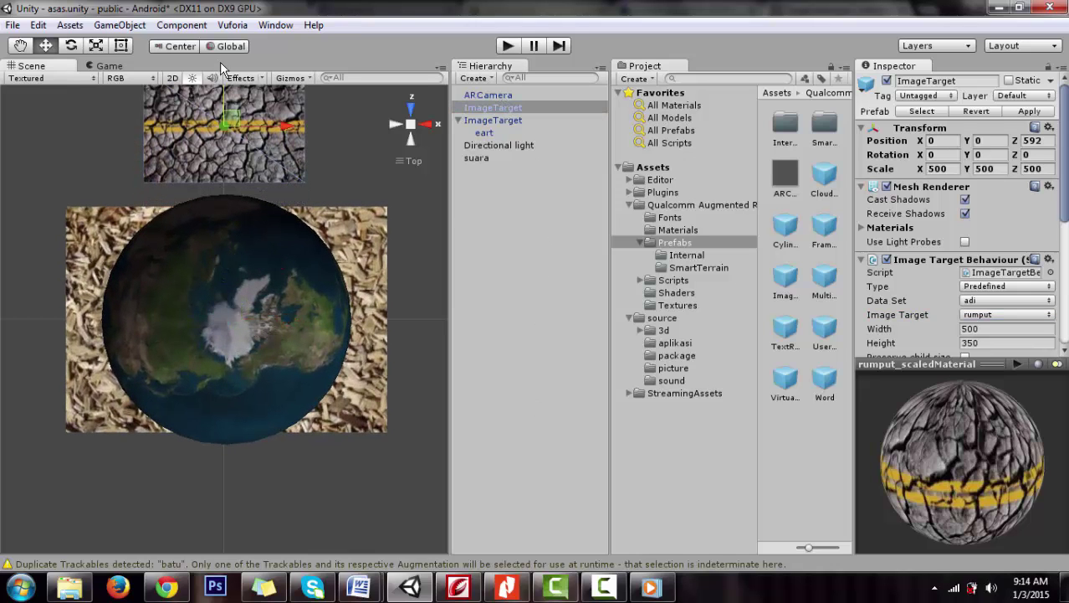
click(410, 141)
click(428, 127)
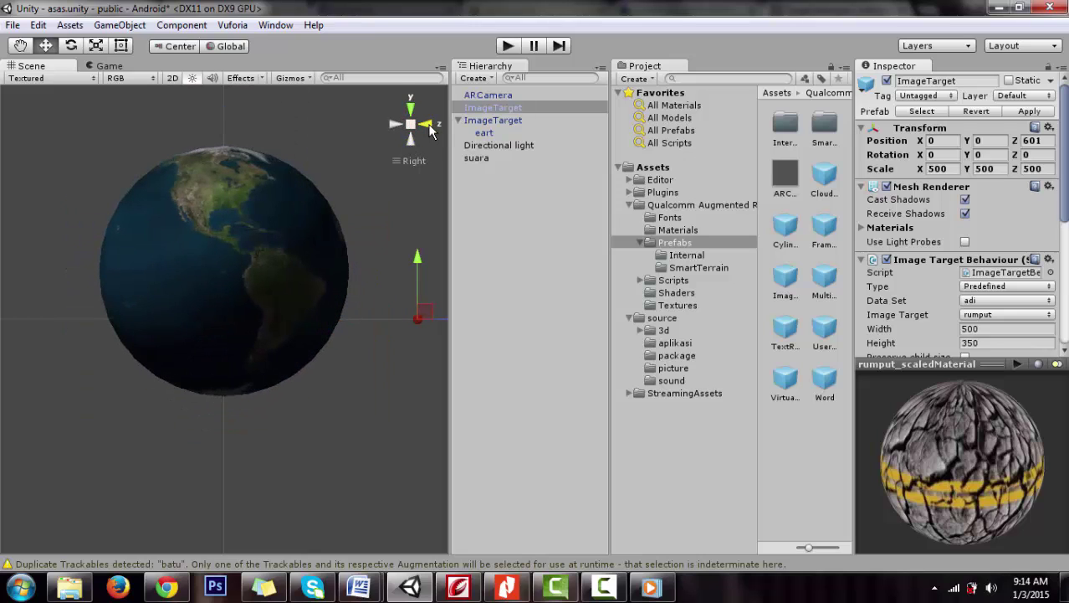
Move the rumput ImageTarget farther along the Z axis to about 979, and check the spacing from above
scroll(362, 328, down, 3)
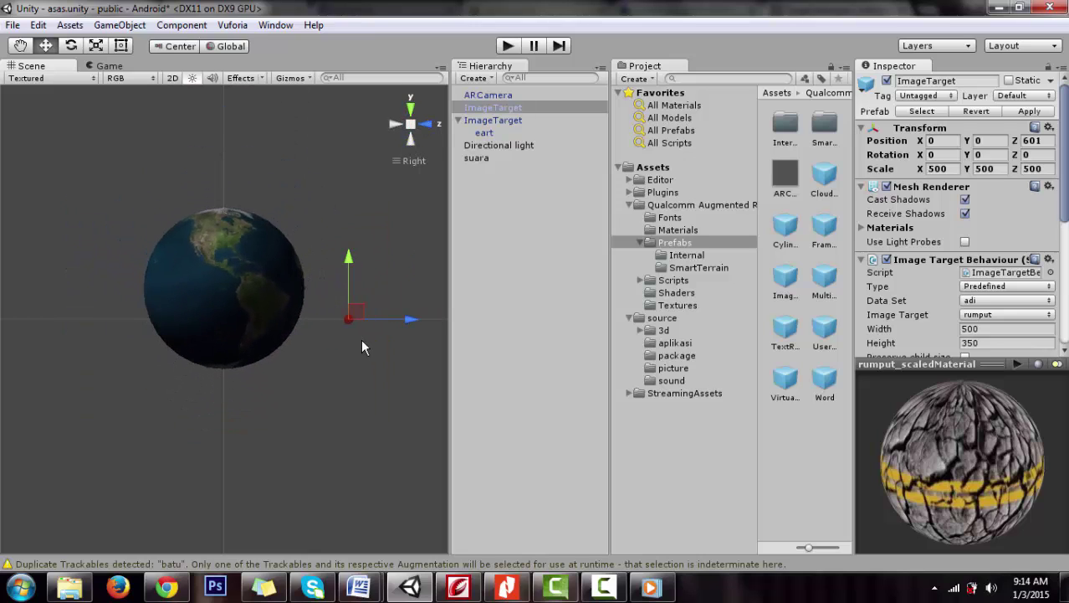
drag(414, 320, 489, 324)
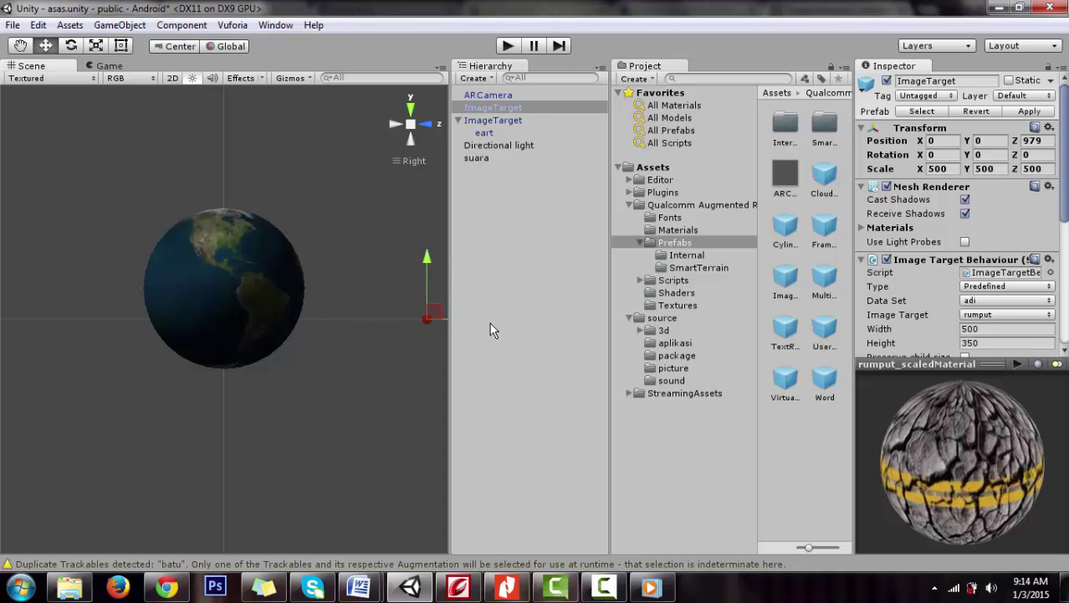
click(410, 109)
scroll(377, 196, down, 4)
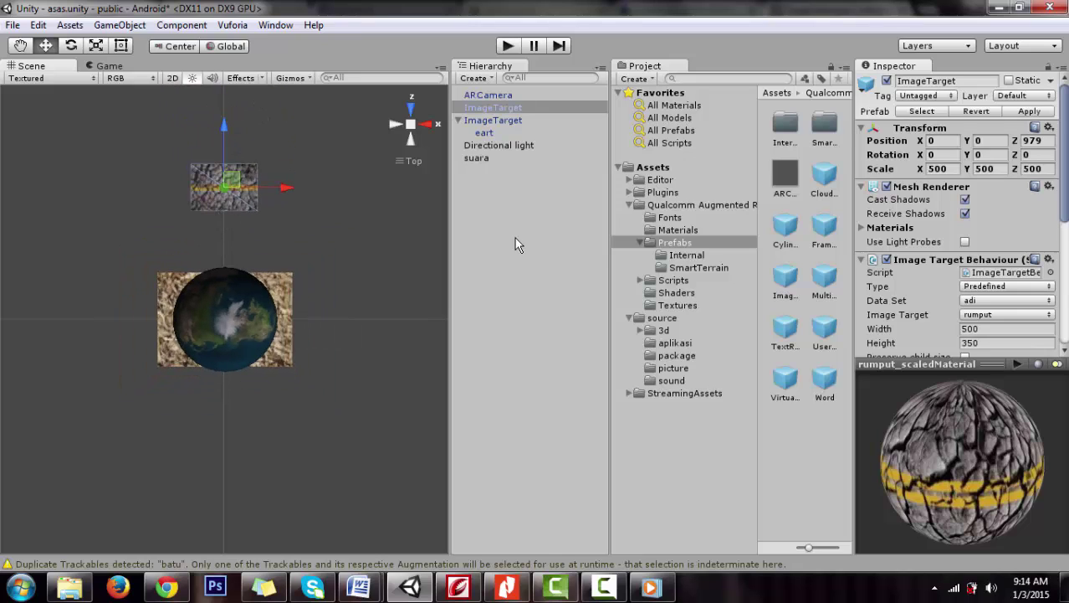
Add the eart model from the source 3d folder as a child of the rumput ImageTarget, and leave nothing selected
click(664, 330)
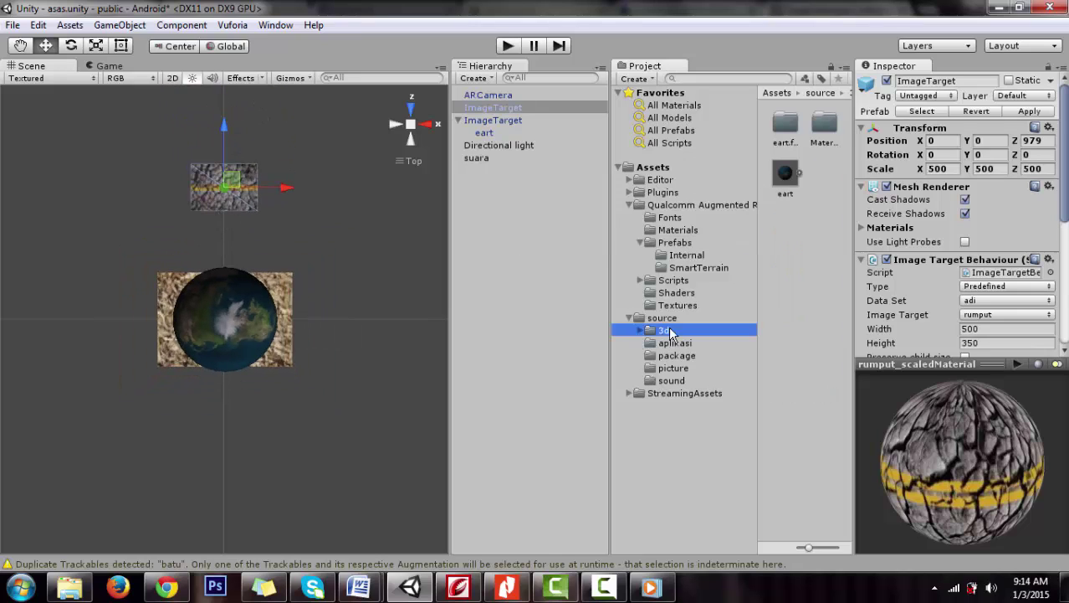
drag(785, 173, 480, 110)
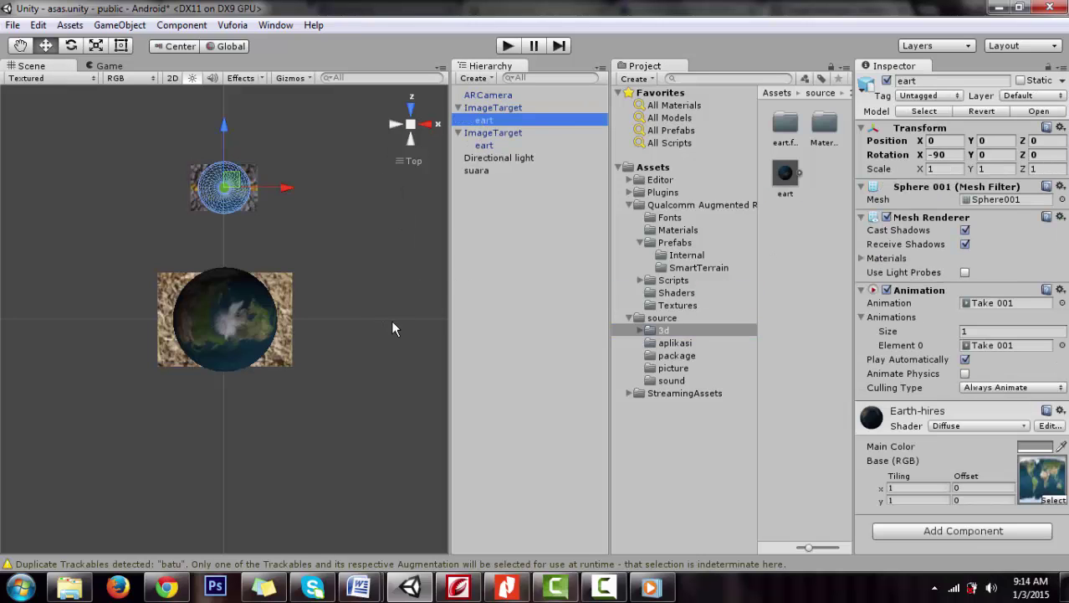
drag(394, 328, 59, 209)
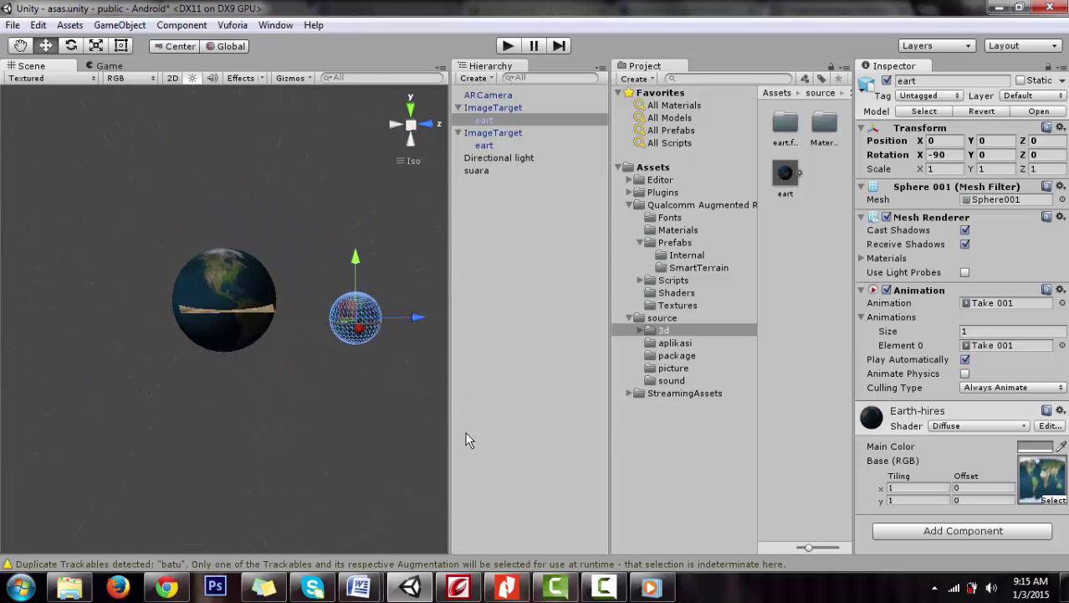
drag(414, 425, 438, 490)
click(573, 317)
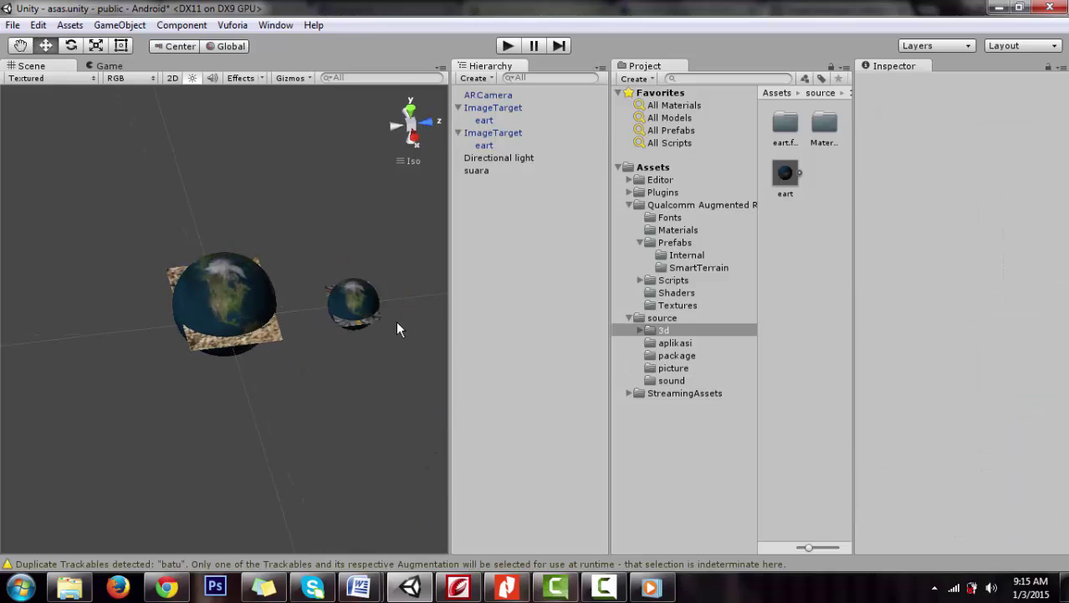
click(651, 587)
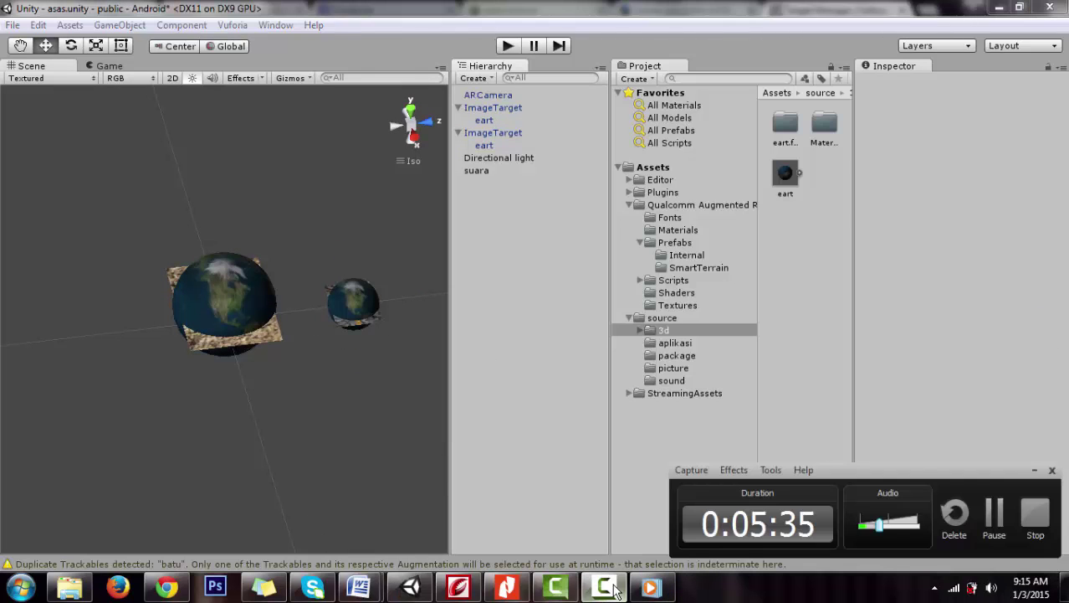